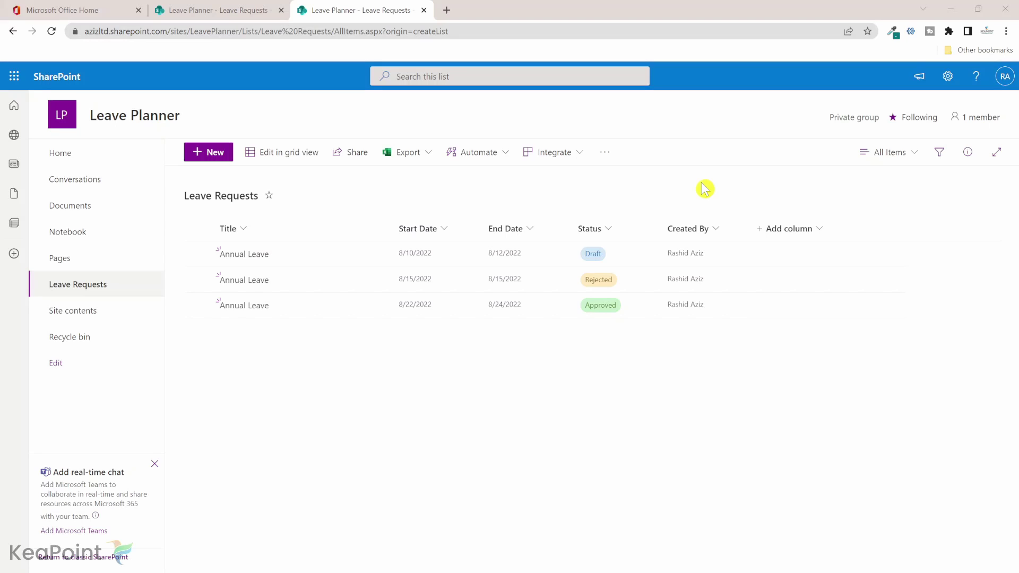
Step: Start a new calendar-type view named 'Leaves Calendar'
left_click(914, 153)
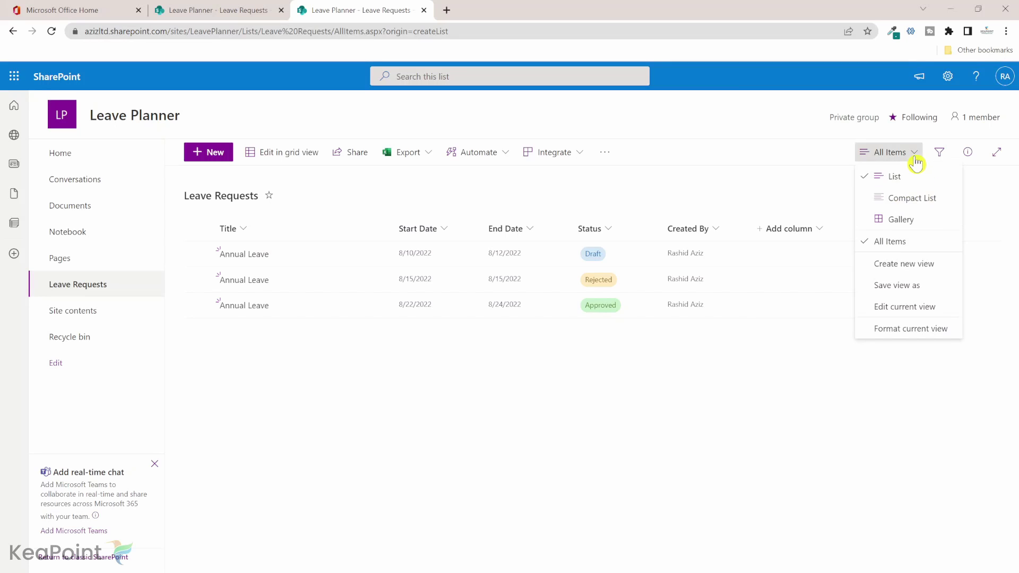
left_click(915, 274)
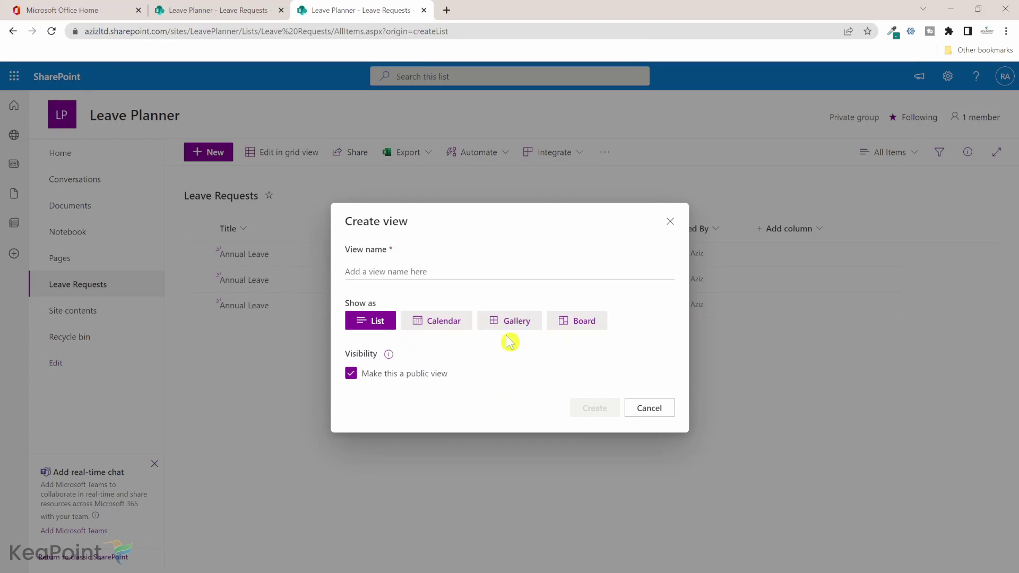
left_click(442, 331)
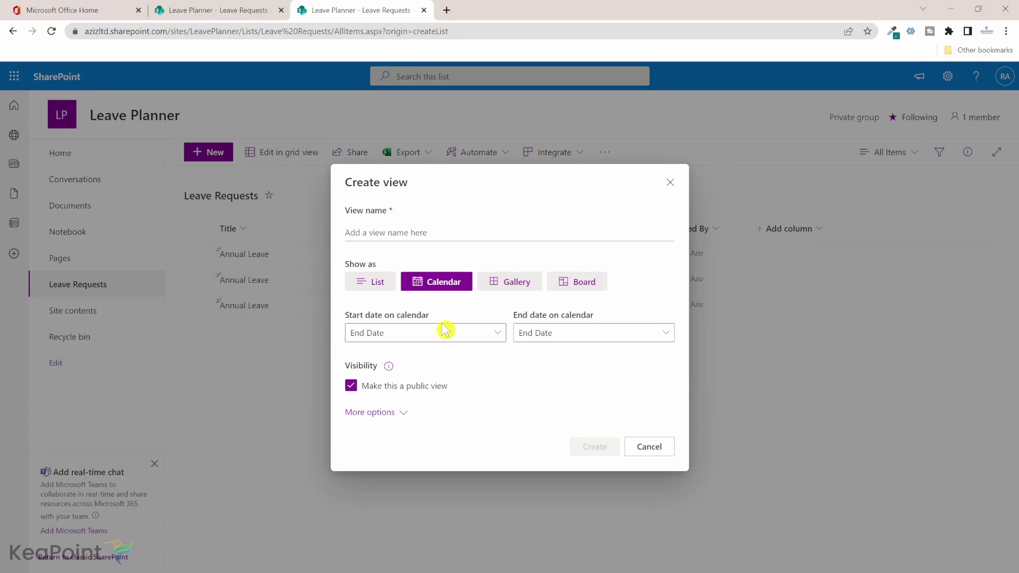
left_click(405, 232)
type("Leaves Calendar")
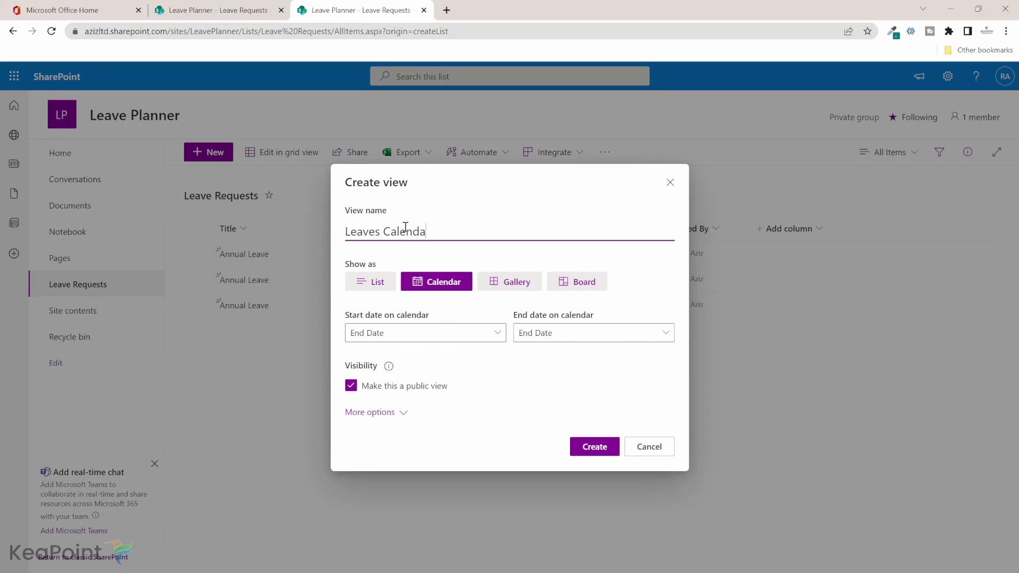
Step: Set Start Date and End Date as the calendar range, title items by Created By, and create the view
left_click(470, 338)
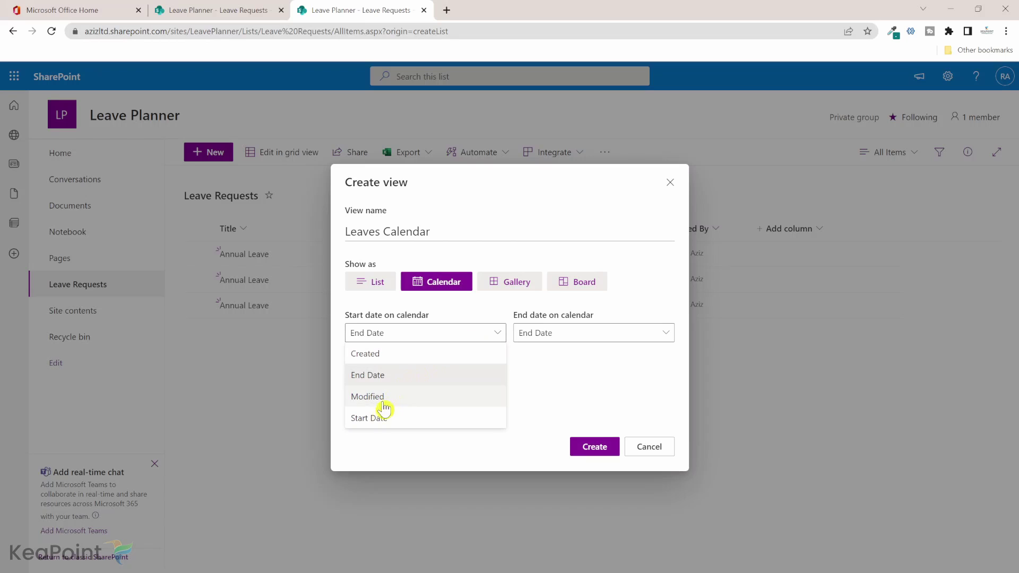
left_click(380, 419)
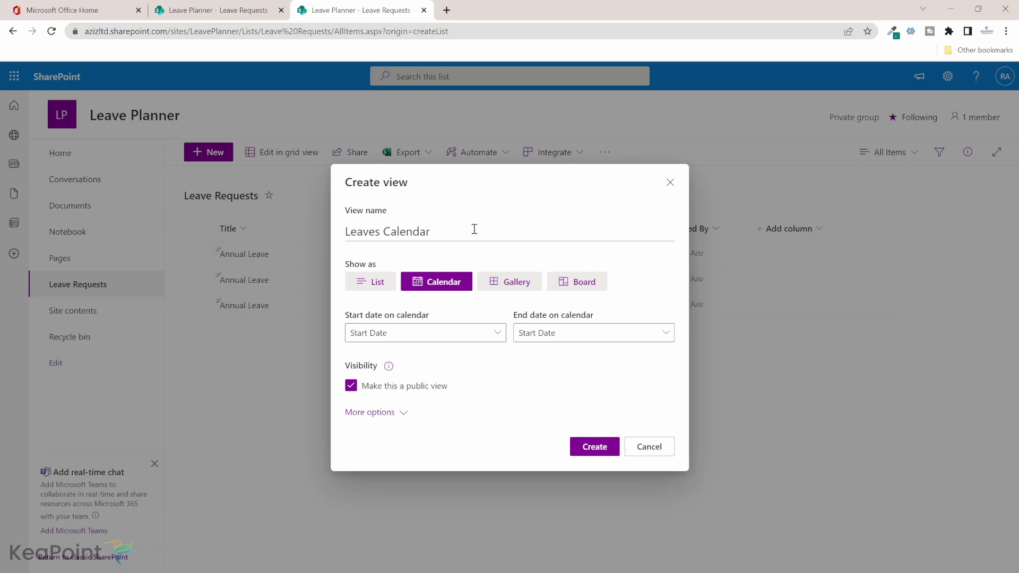
left_click(604, 342)
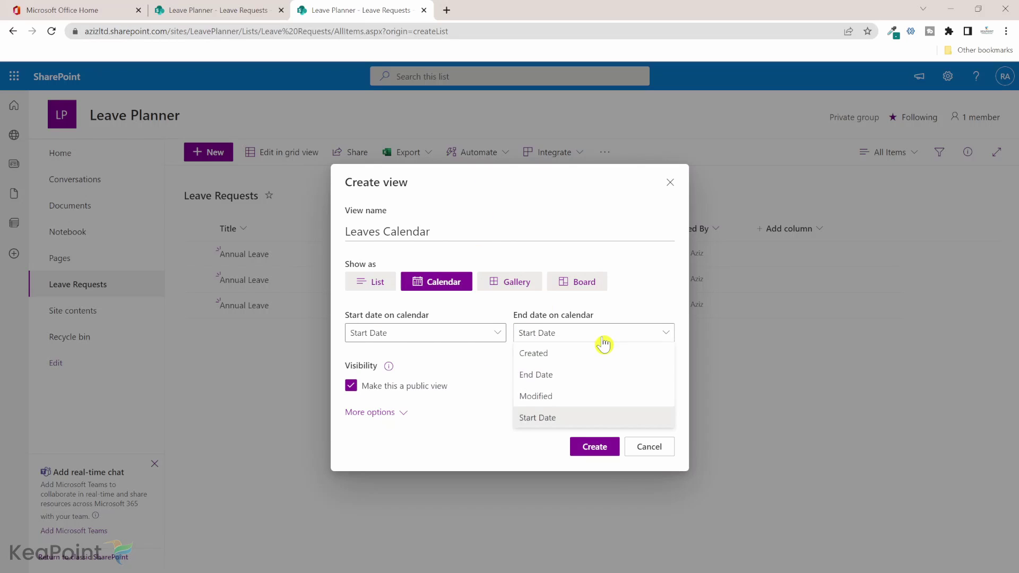
left_click(553, 377)
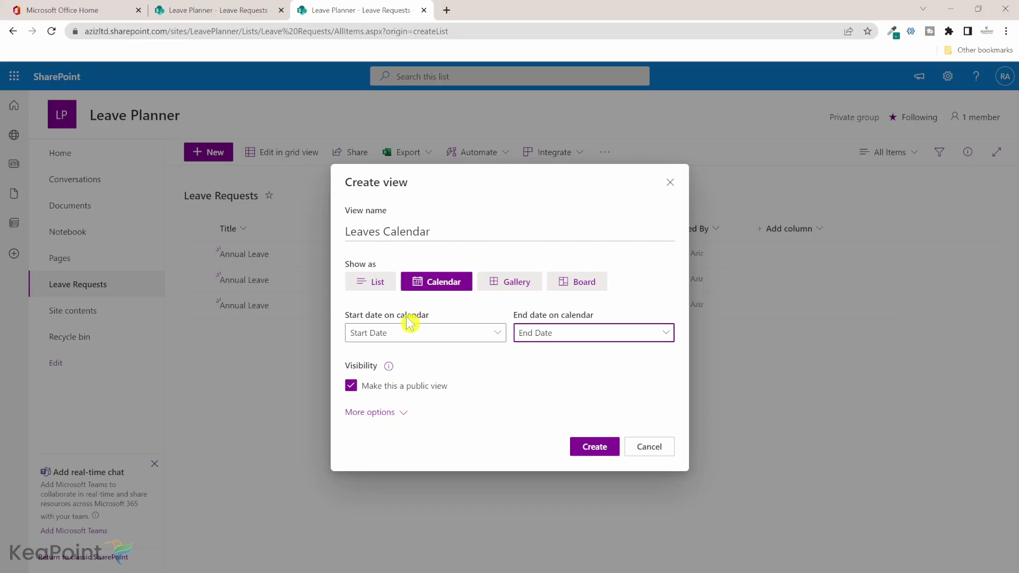
left_click(392, 419)
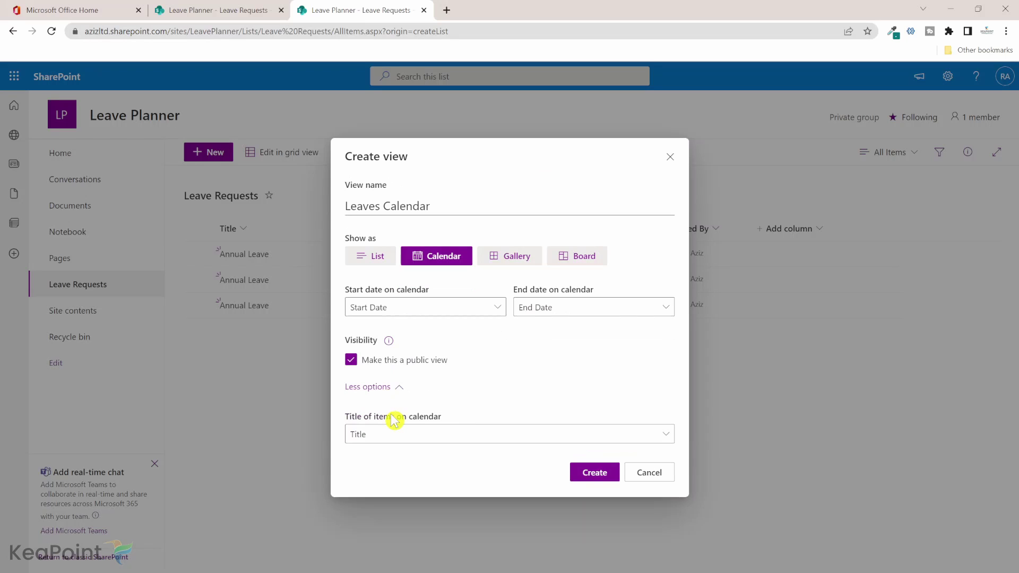
left_click(420, 440)
left_click(738, 300)
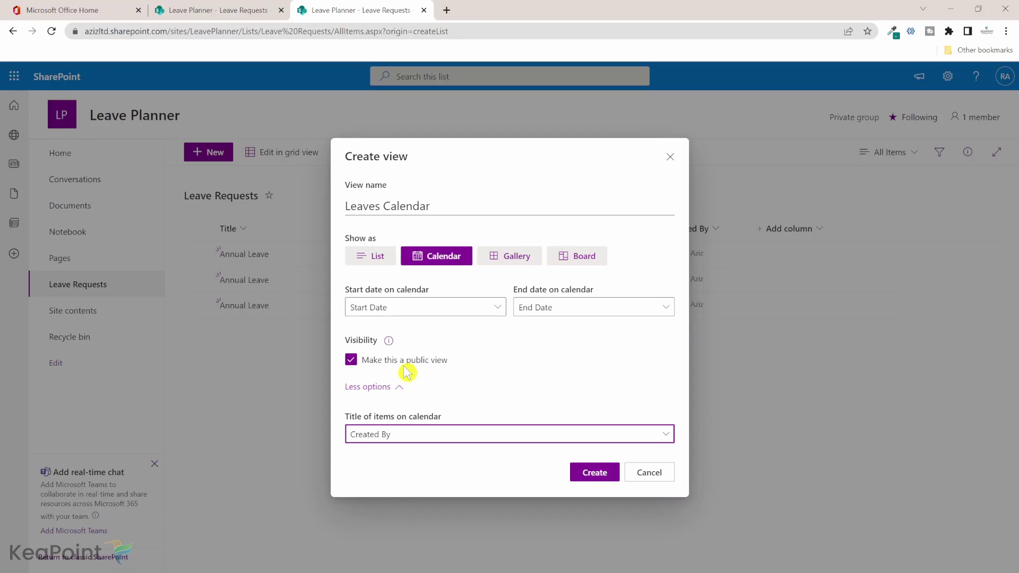
left_click(595, 475)
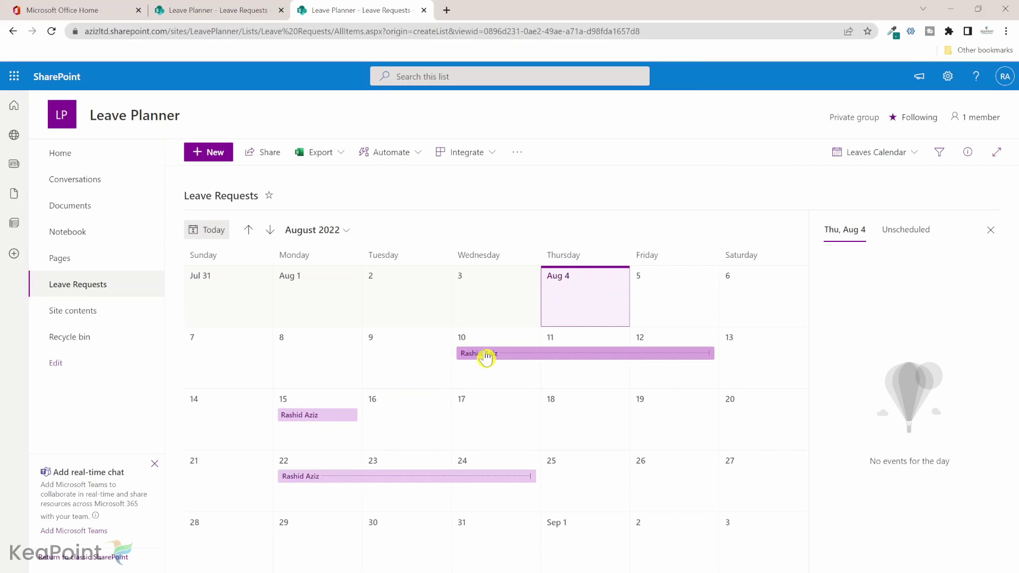
Step: Switch to All Items and back to Leaves Calendar to see the August 2022 leave bars
left_click(891, 157)
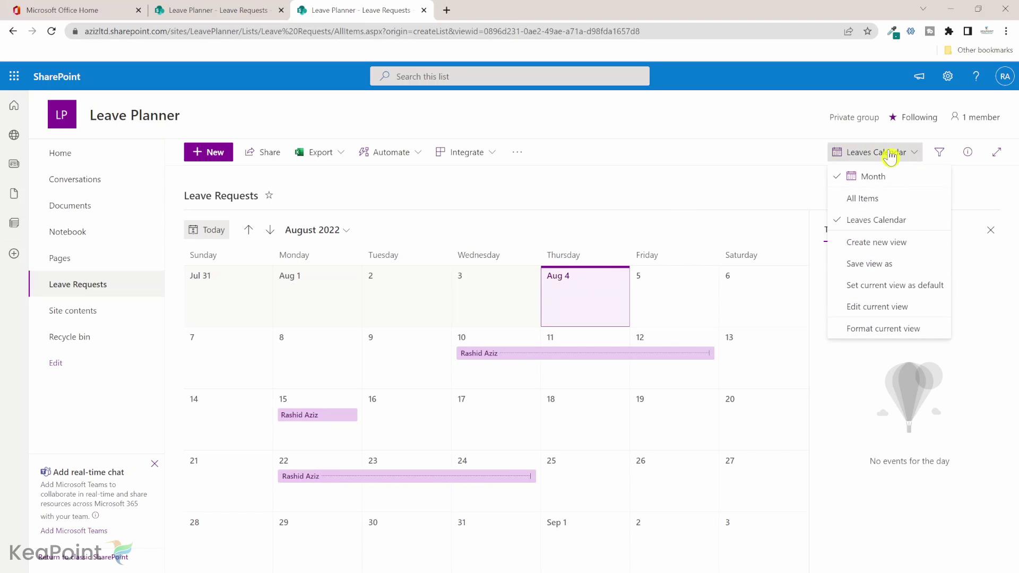
left_click(862, 198)
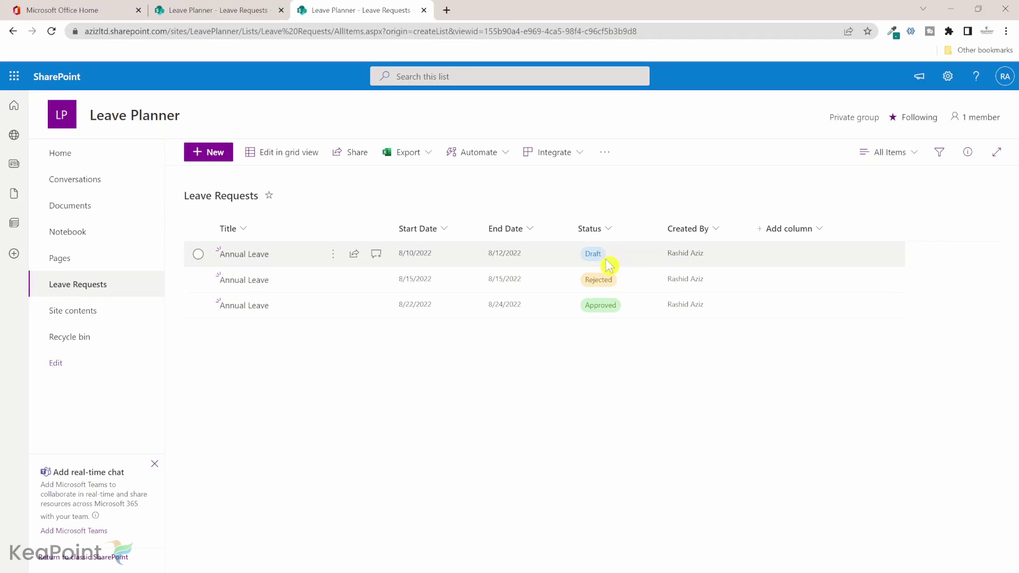
left_click(881, 154)
left_click(914, 263)
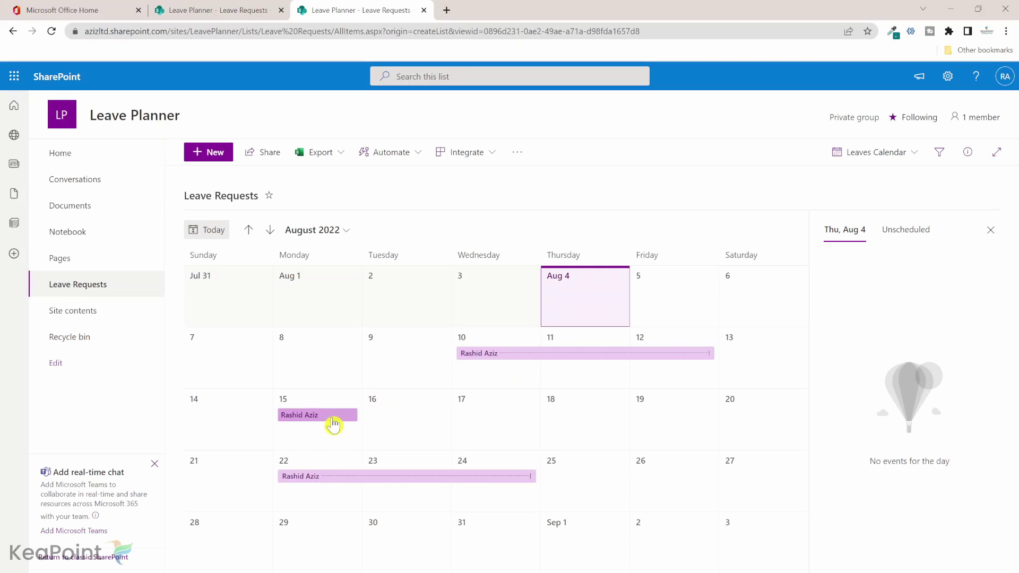
mouse_move(504, 363)
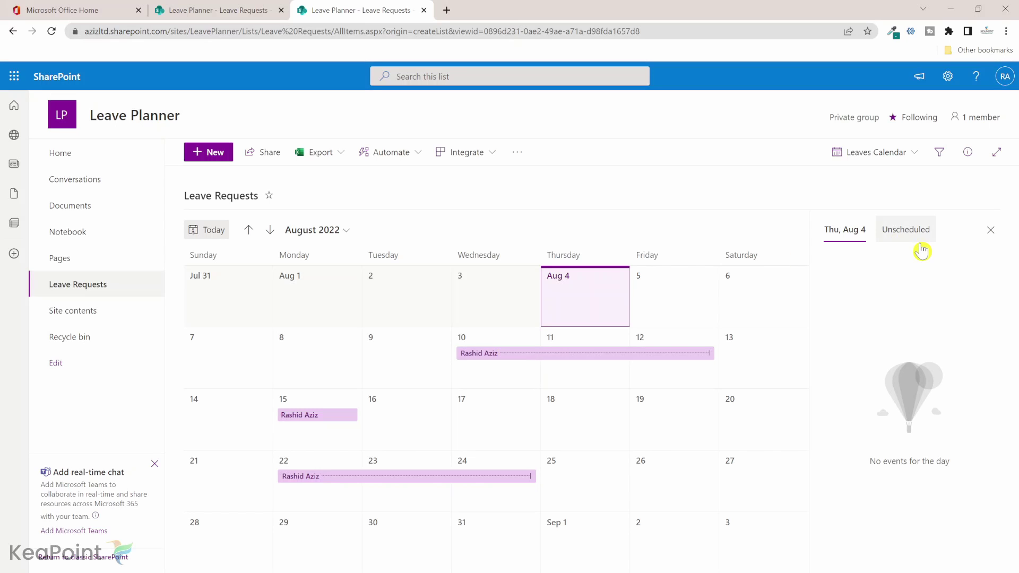
left_click(917, 159)
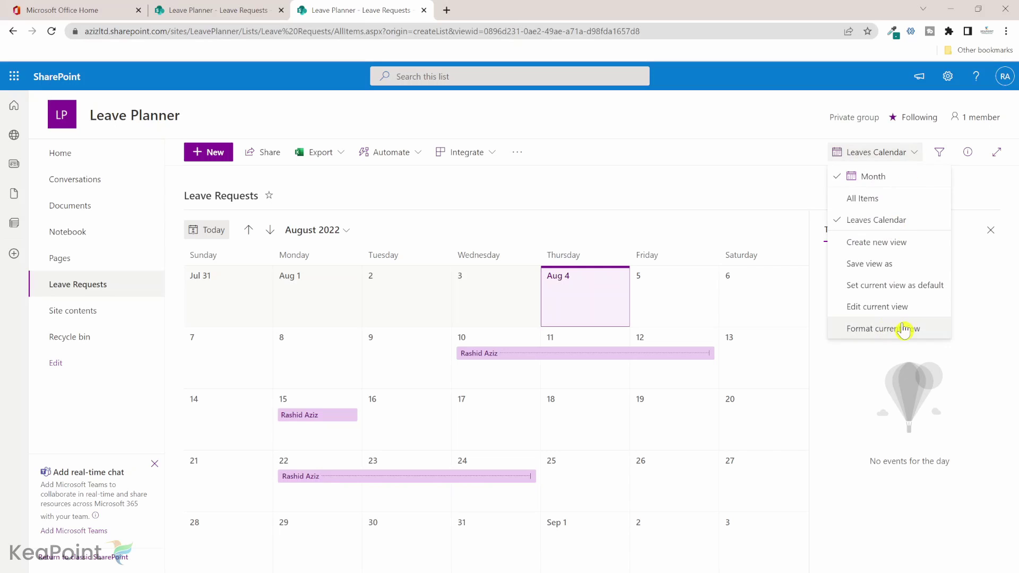
left_click(883, 329)
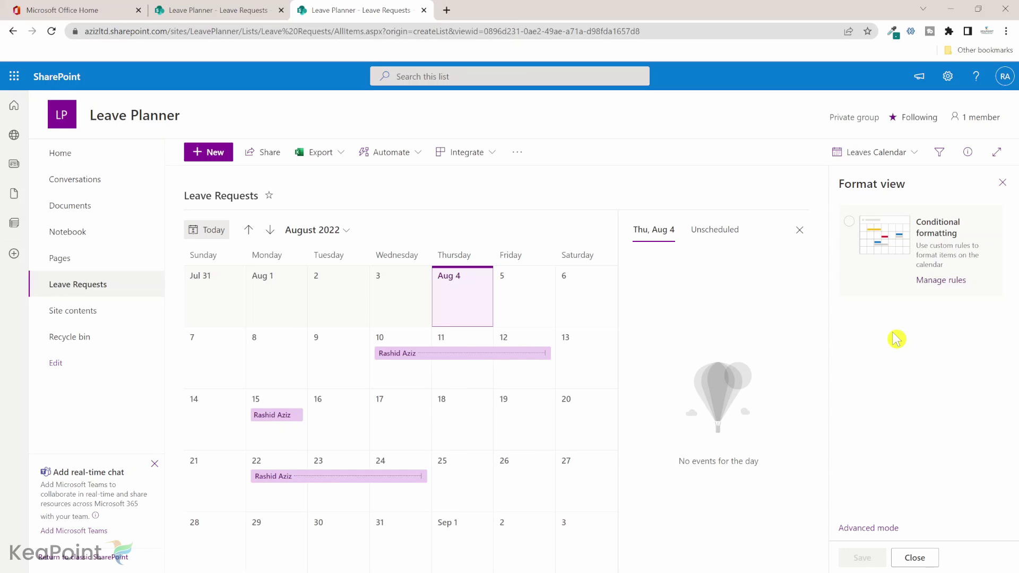
left_click(938, 291)
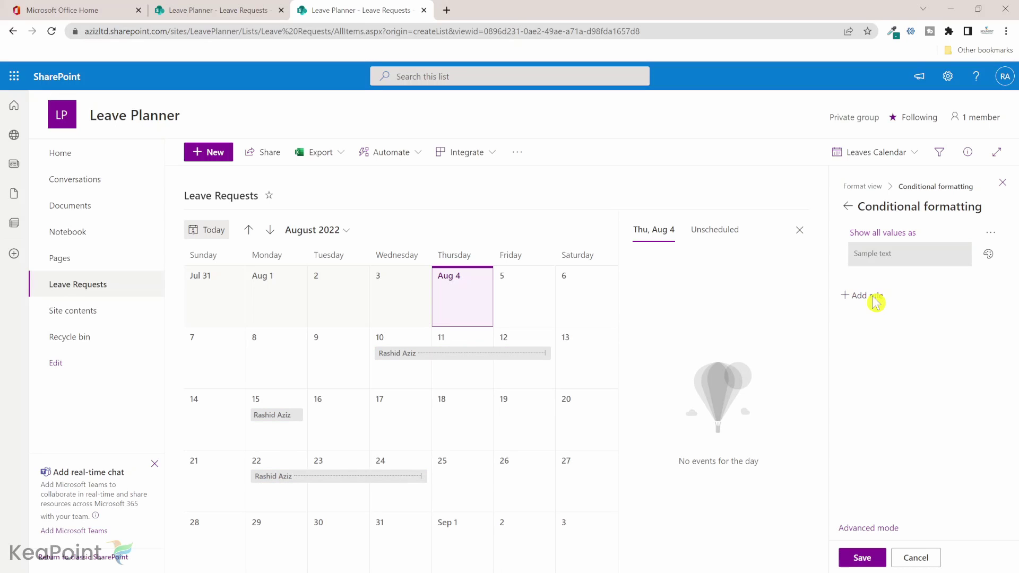
left_click(874, 301)
left_click(917, 256)
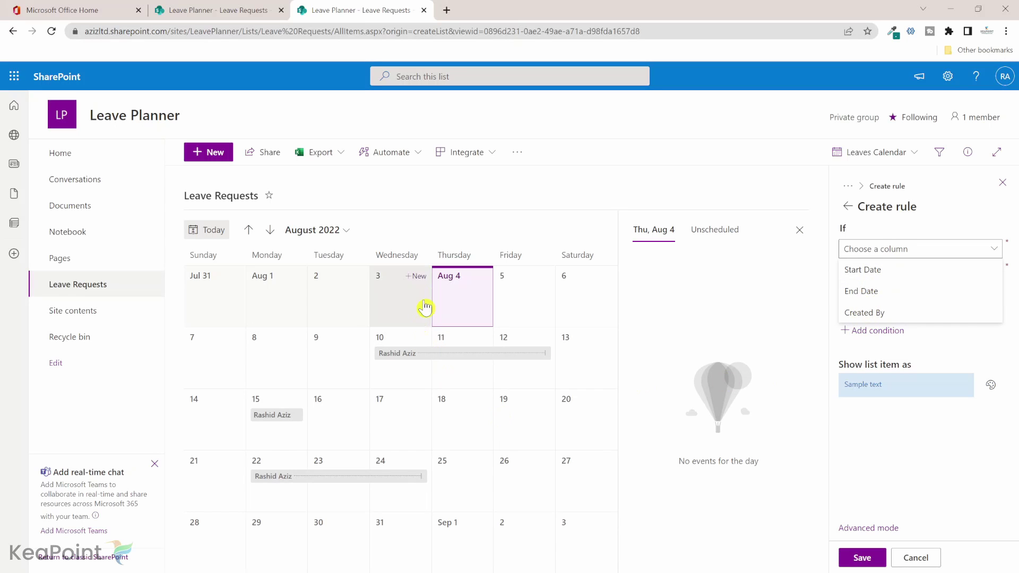
left_click(907, 460)
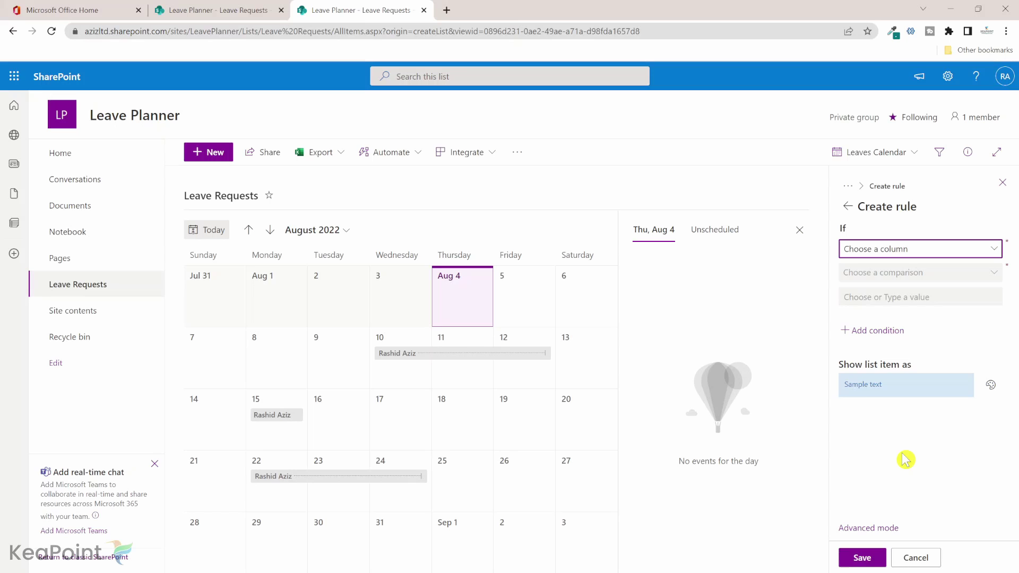
left_click(917, 559)
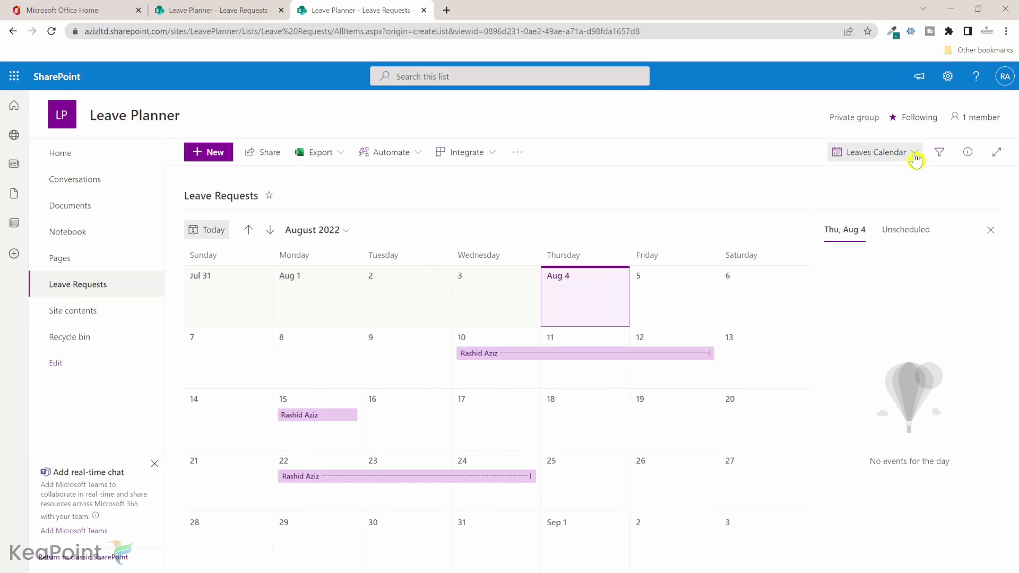
Step: Open the current view's edit settings and cancel without changing anything
left_click(914, 154)
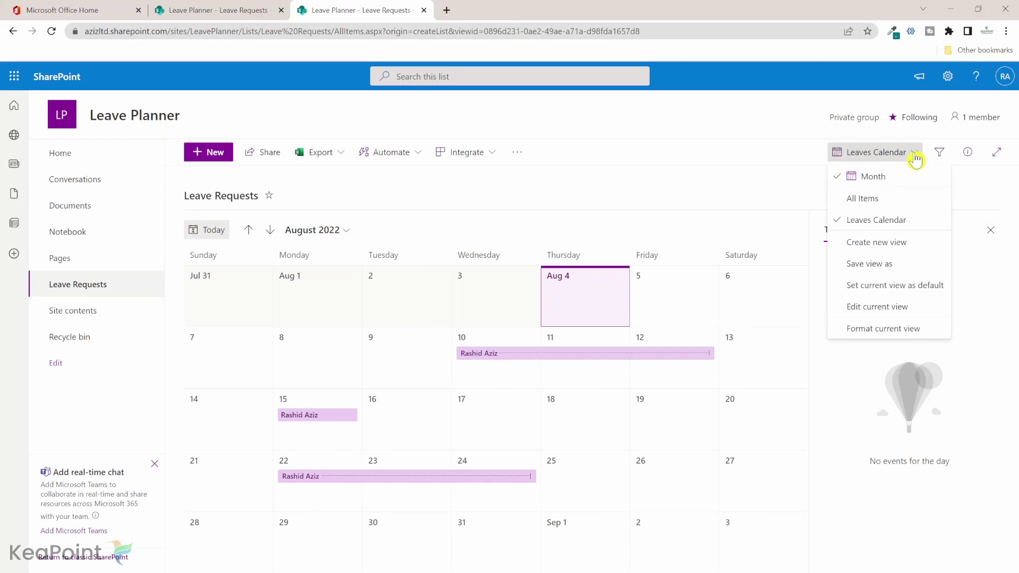
left_click(909, 315)
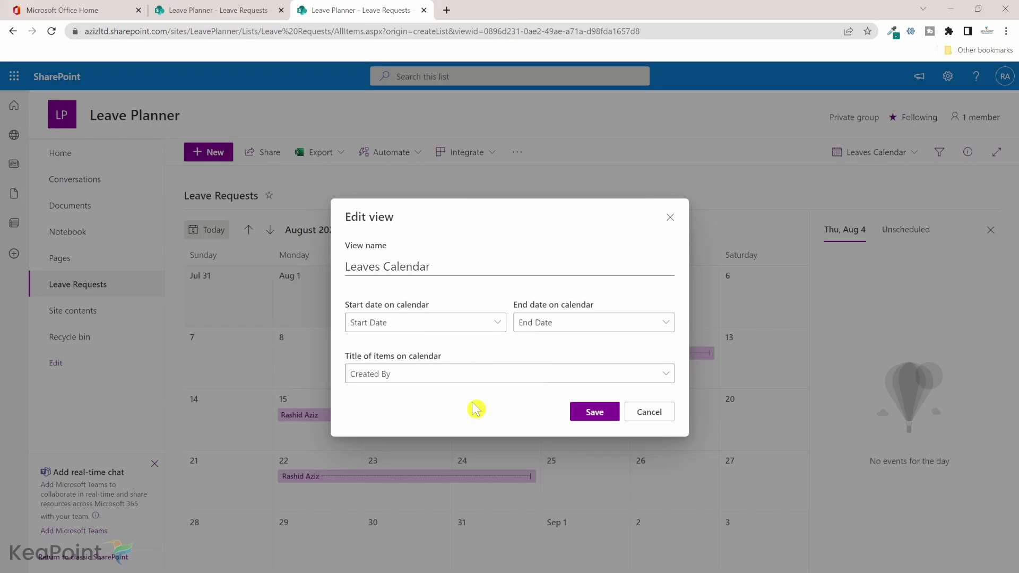
left_click(648, 413)
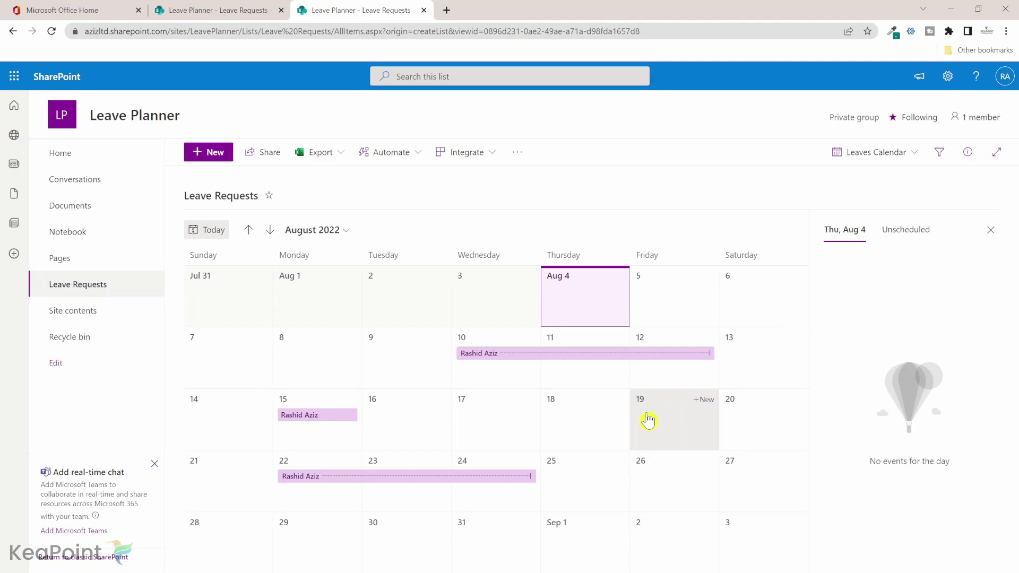
Step: Add the Status column to the Leaves Calendar view through List settings and save it
left_click(953, 80)
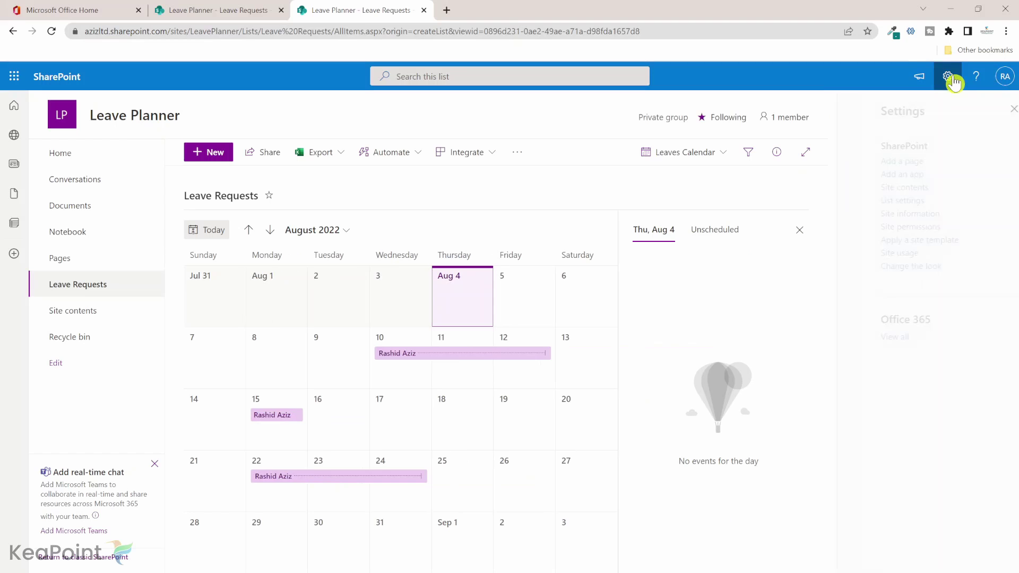
left_click(860, 200)
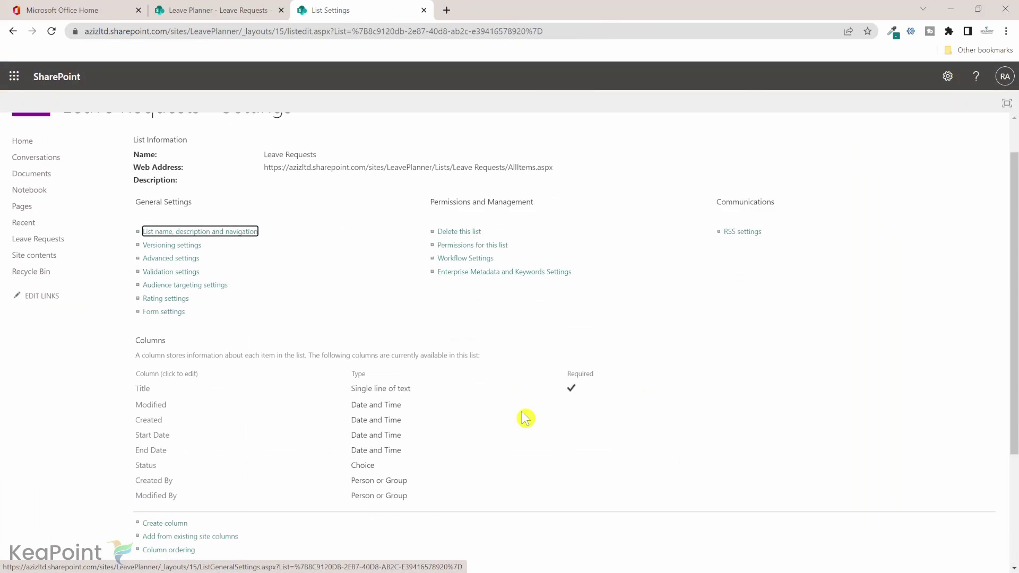
scroll(524, 416, "down", 3)
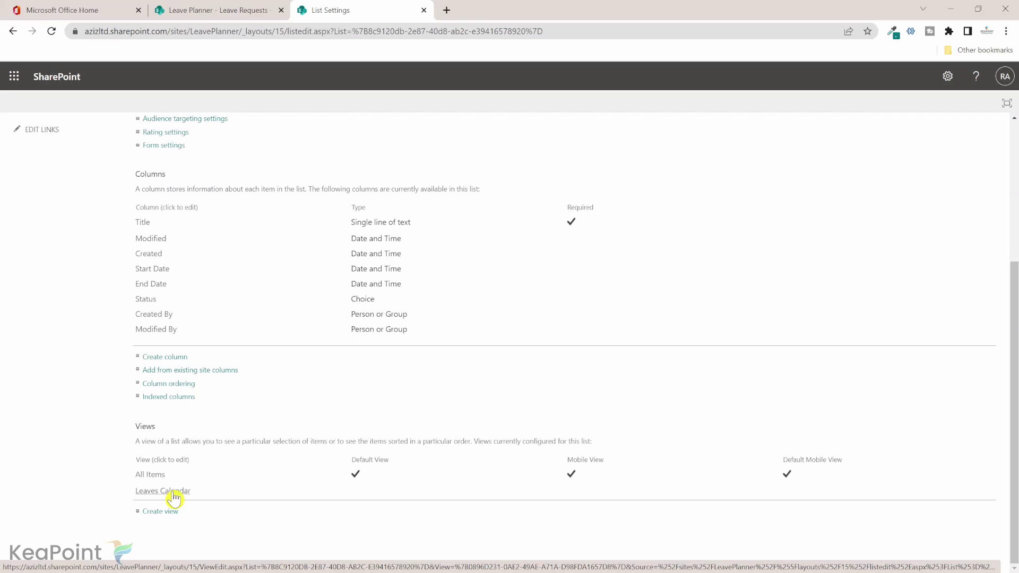
left_click(174, 496)
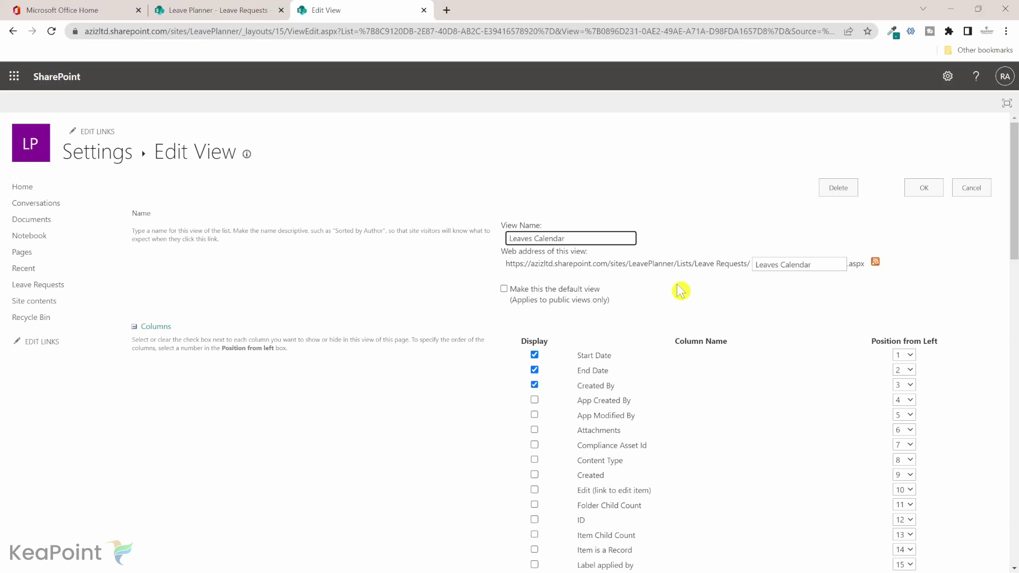
scroll(681, 291, "down", 4)
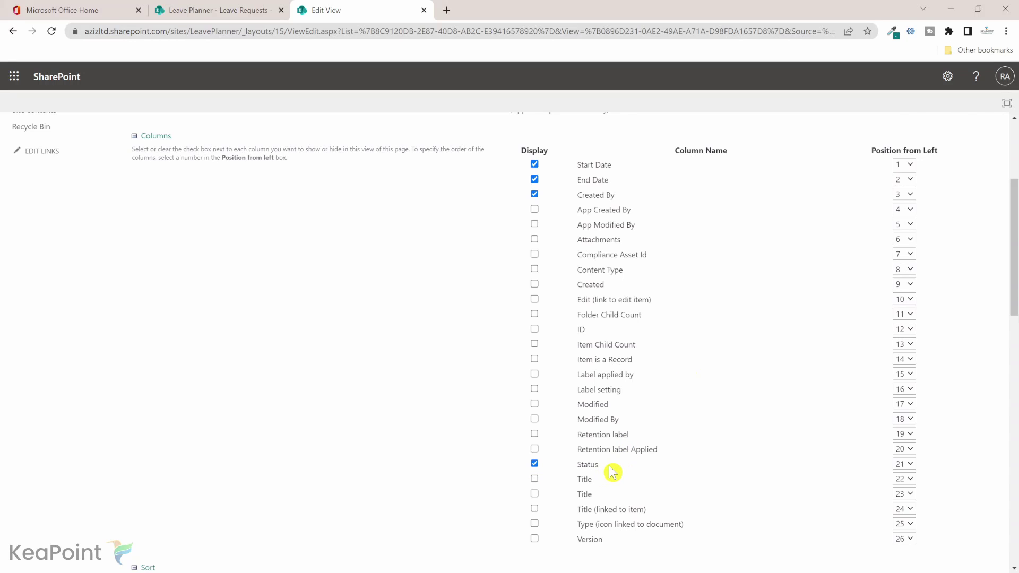
scroll(610, 470, "down", 15)
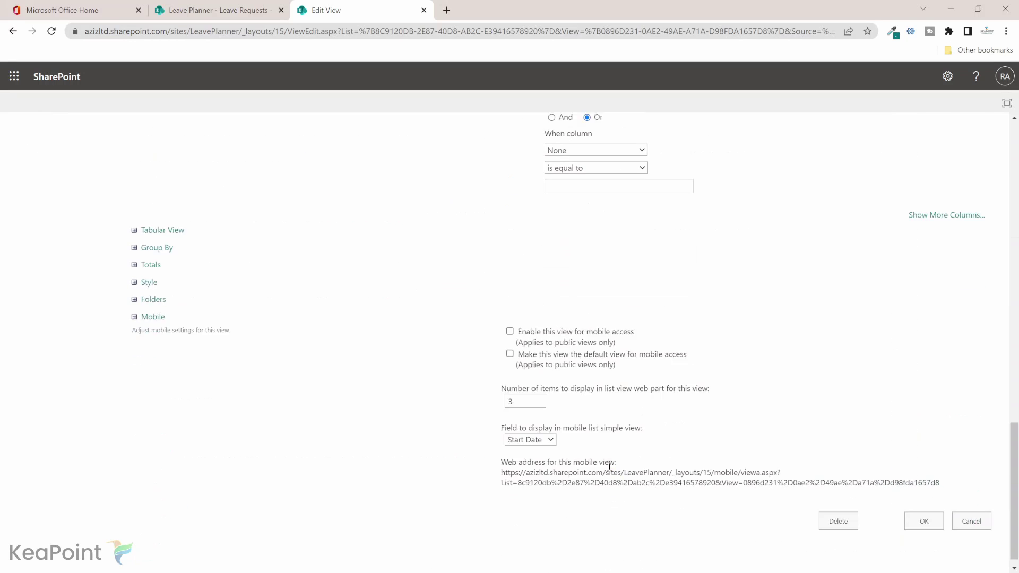
left_click(924, 512)
left_click(914, 159)
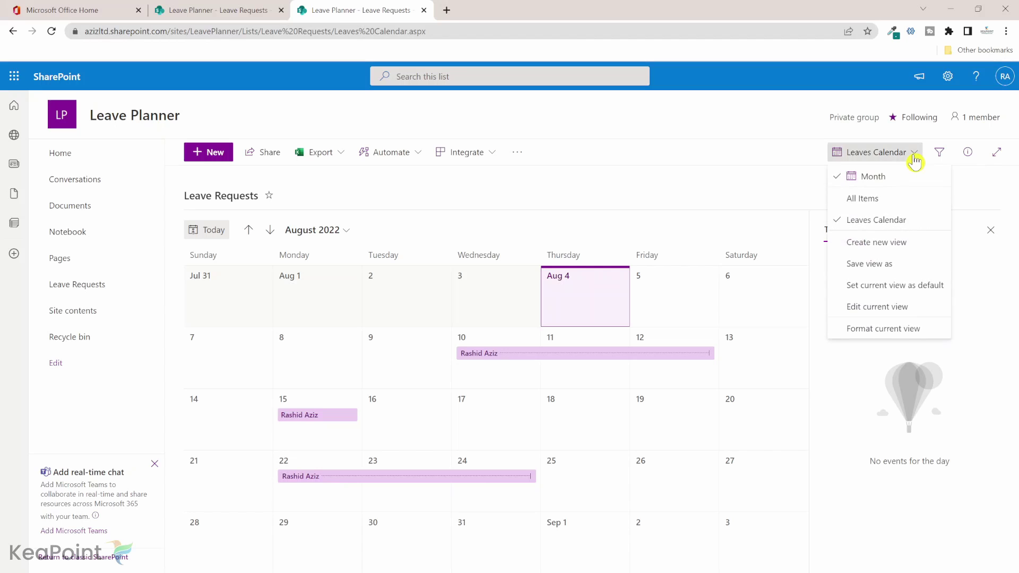
Step: Begin a new conditional formatting rule on the current view with condition Status is equal to
left_click(889, 336)
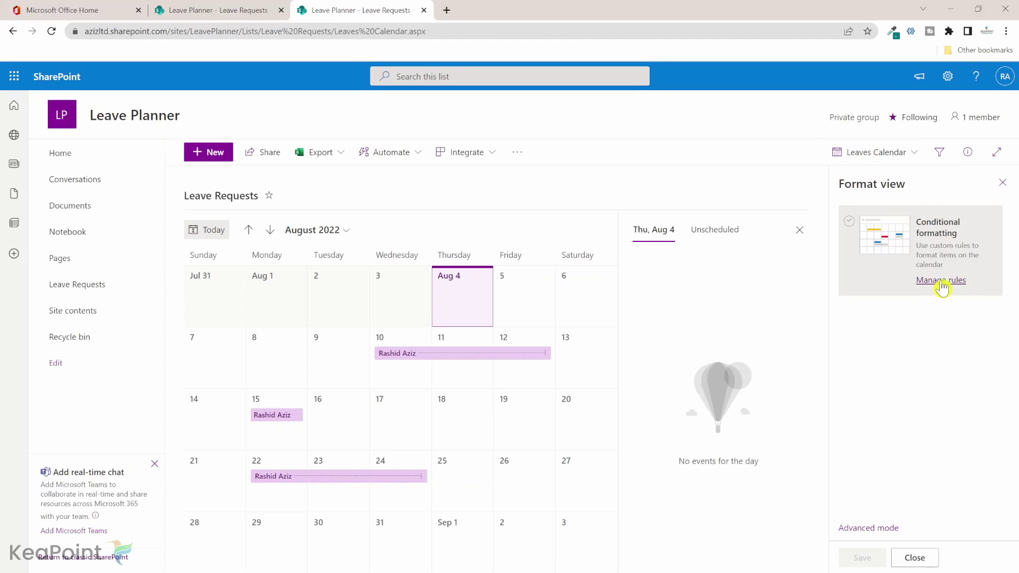
left_click(942, 282)
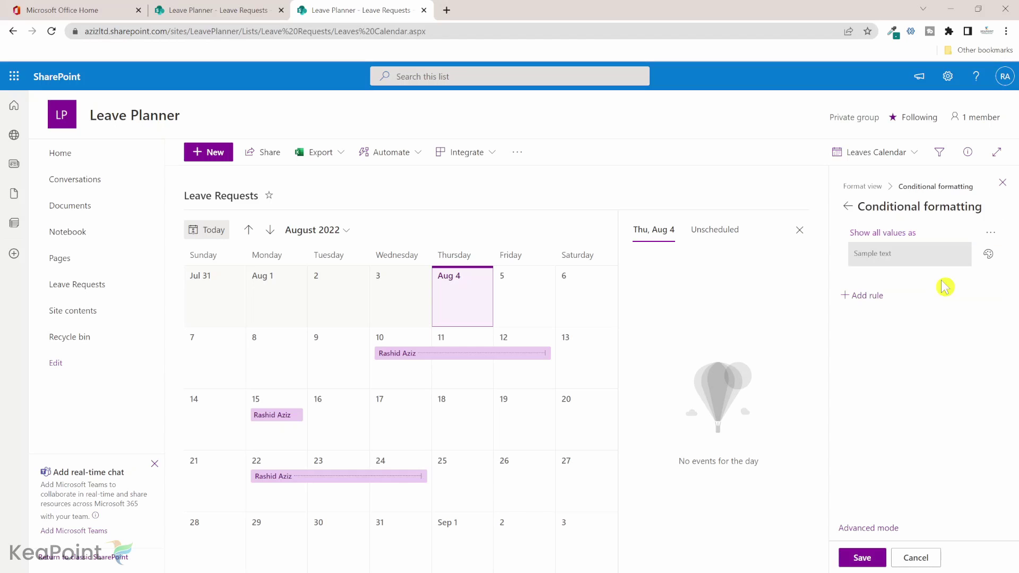
left_click(864, 300)
left_click(895, 256)
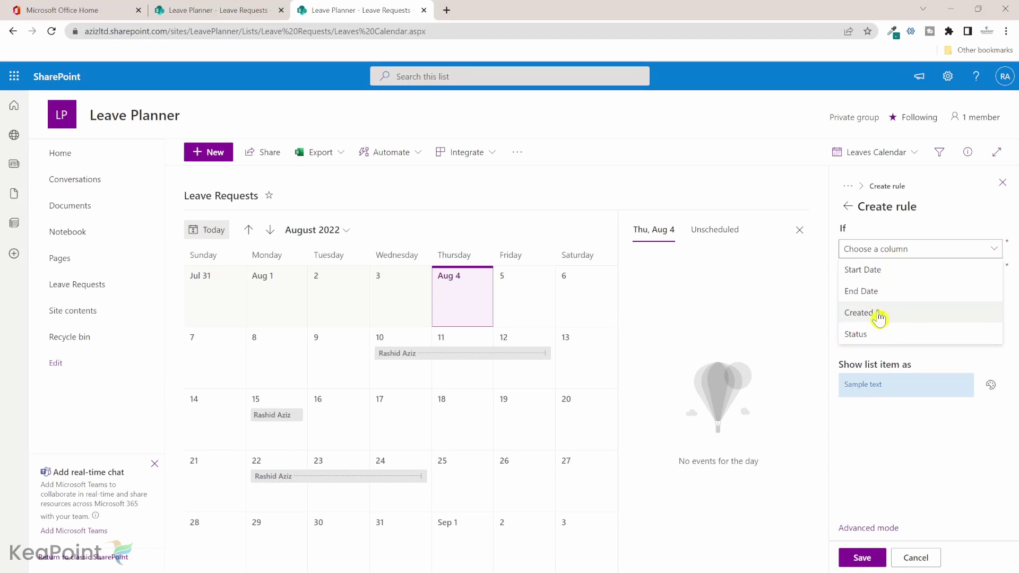
left_click(872, 340)
left_click(921, 272)
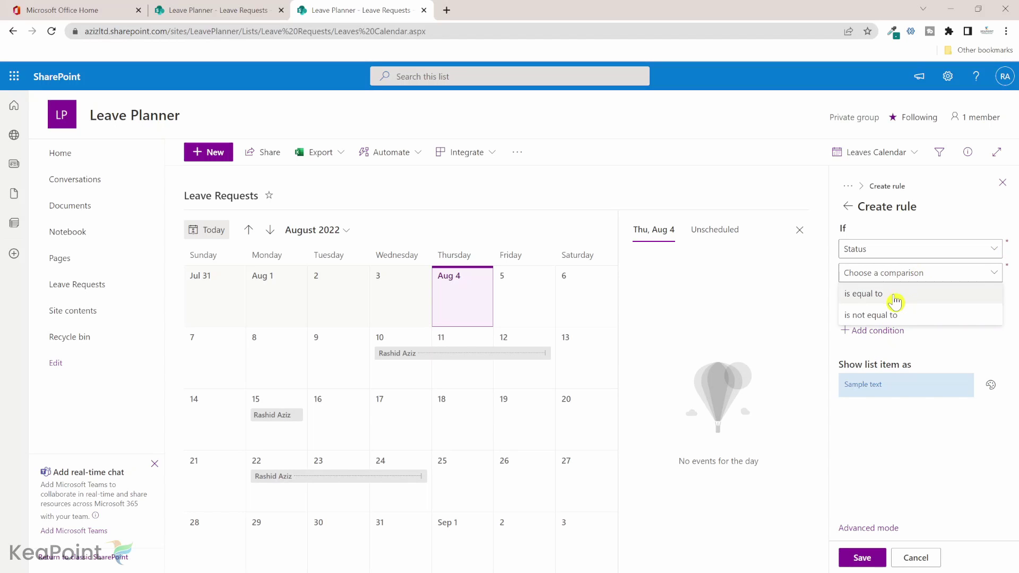
left_click(895, 301)
Step: Match Status Draft, apply the light-blue style, and save the rule
left_click(861, 296)
left_click(869, 321)
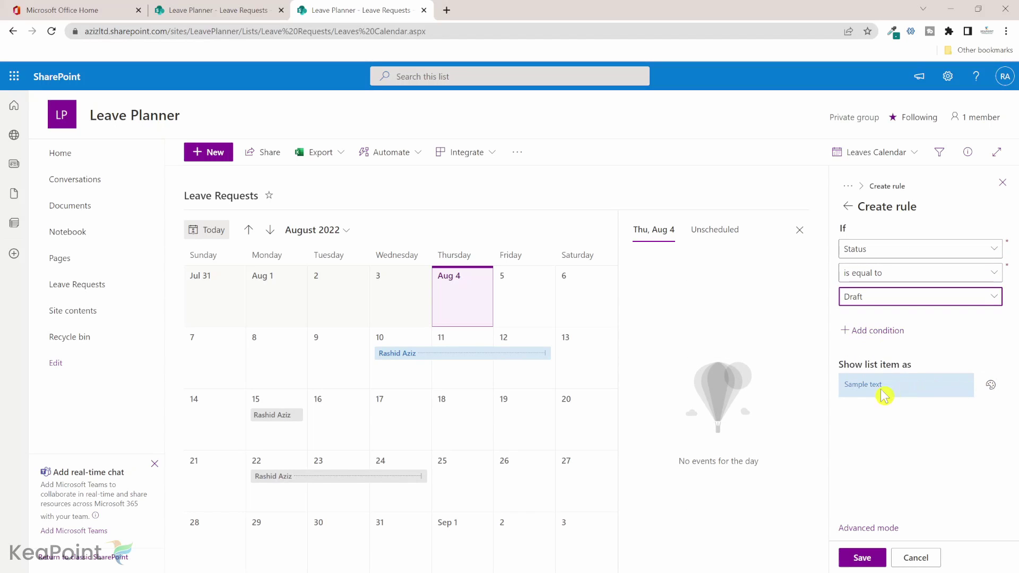
left_click(991, 386)
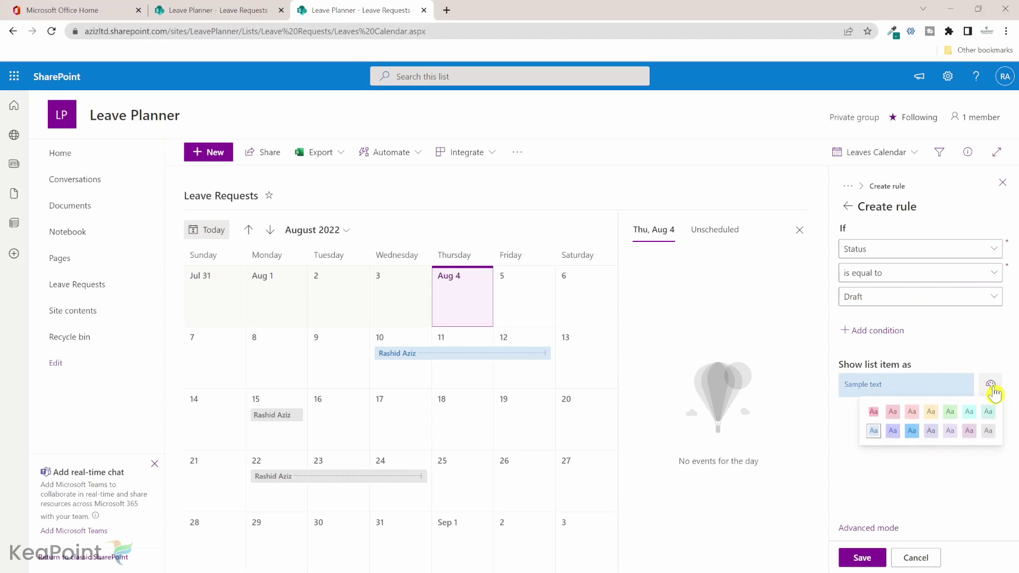
left_click(874, 433)
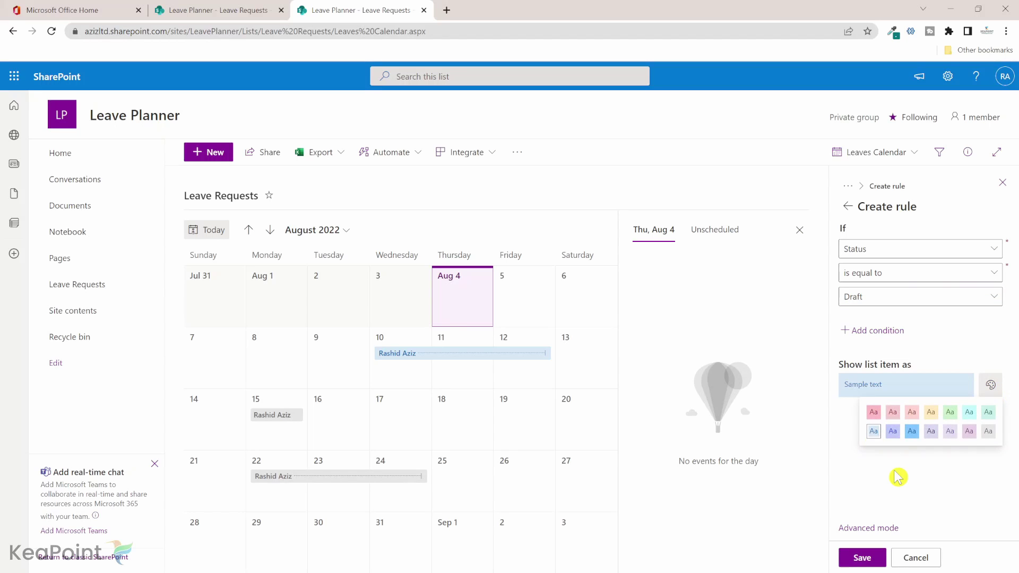
left_click(863, 558)
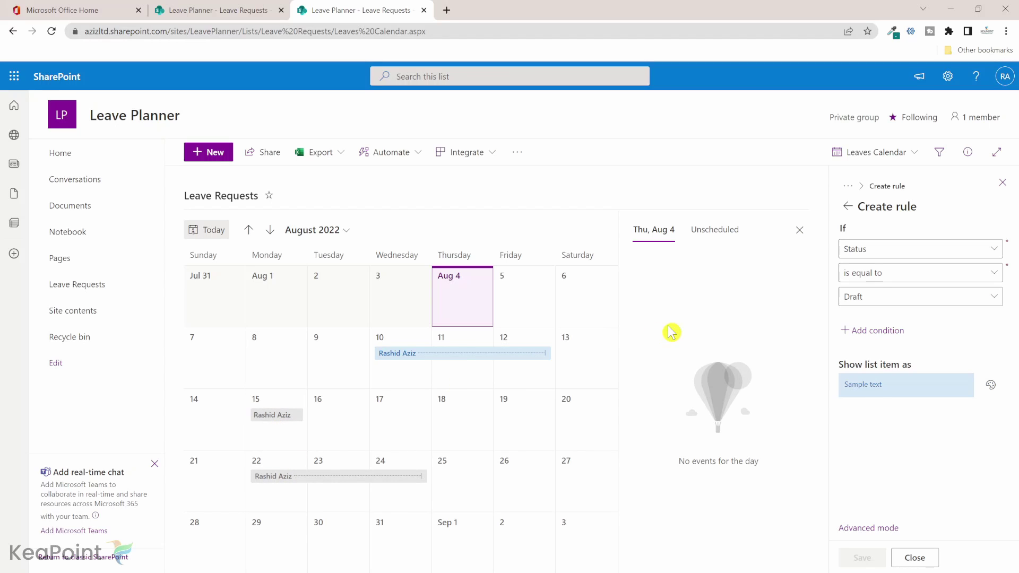
left_click(849, 207)
Step: Add and save a rule colouring leave requests with Status equal to Approved green
left_click(871, 350)
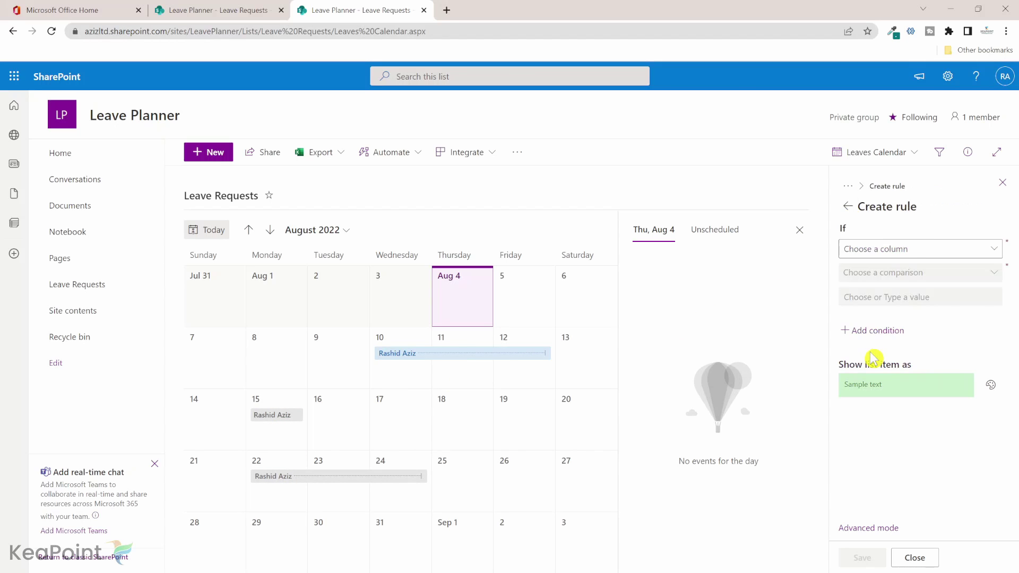
left_click(919, 250)
left_click(876, 335)
left_click(908, 272)
left_click(903, 293)
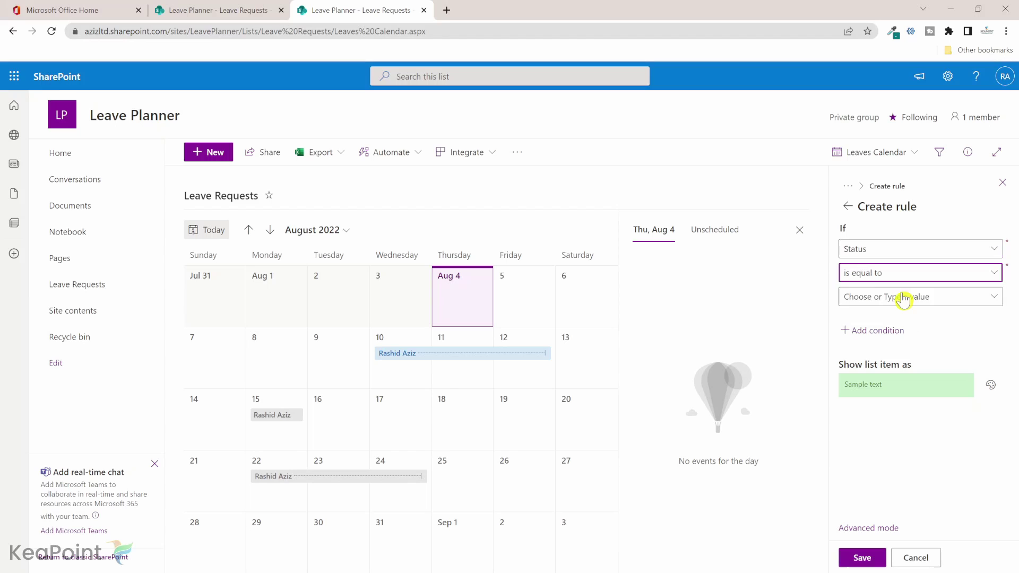
left_click(899, 296)
left_click(860, 341)
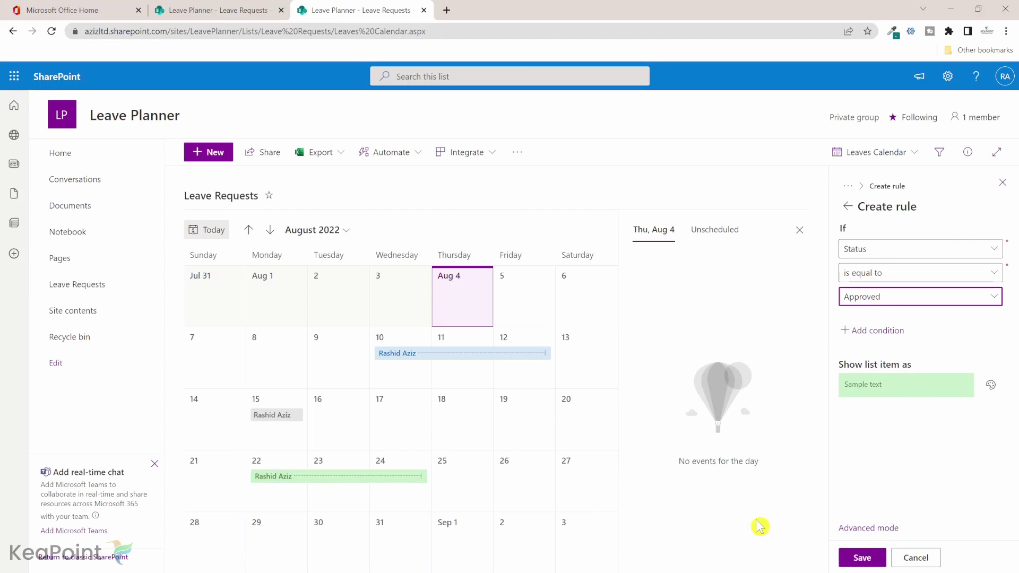
left_click(873, 545)
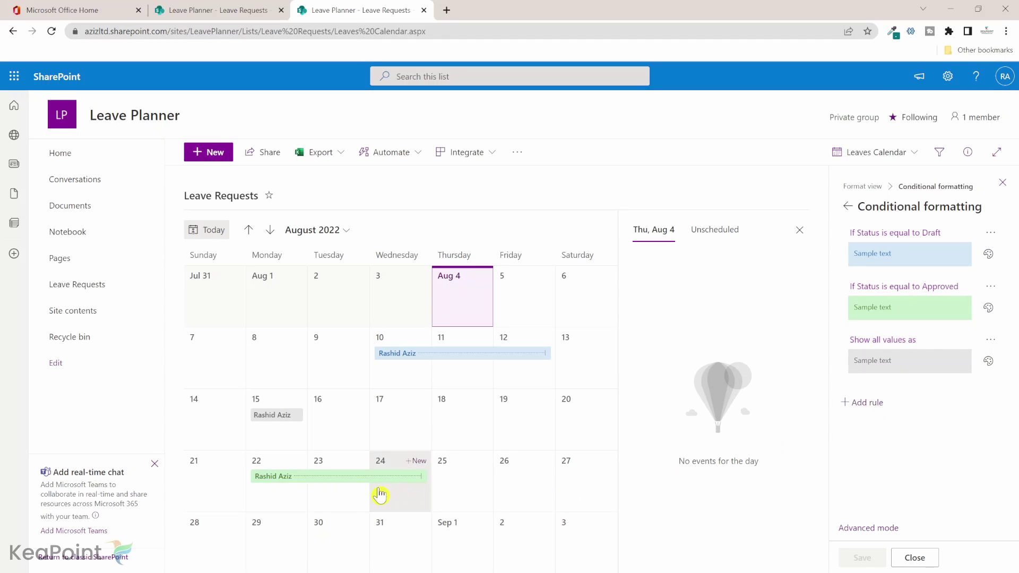
Step: Add and save a rule colouring leave requests with Status equal to Rejected red
left_click(860, 405)
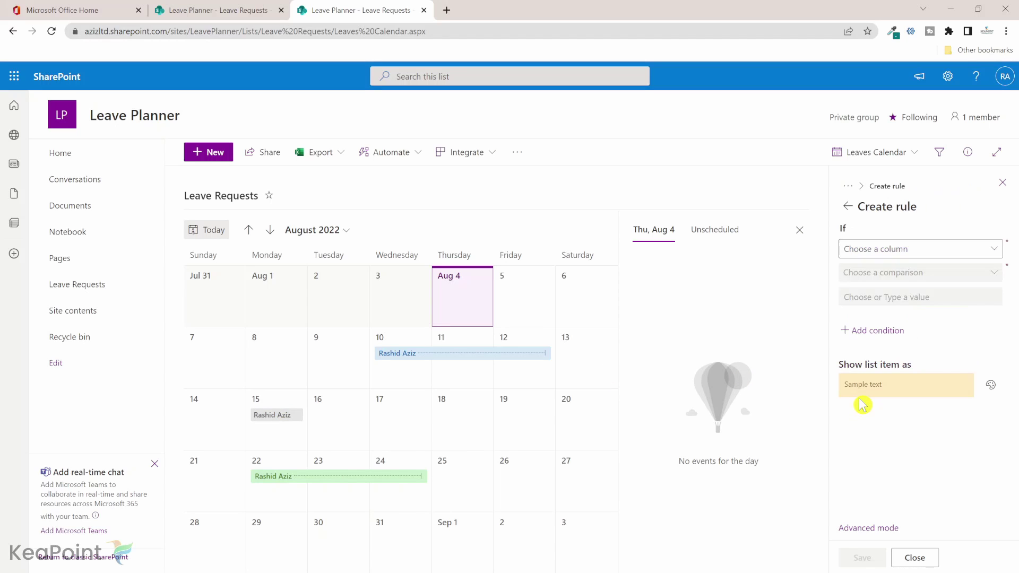
left_click(919, 251)
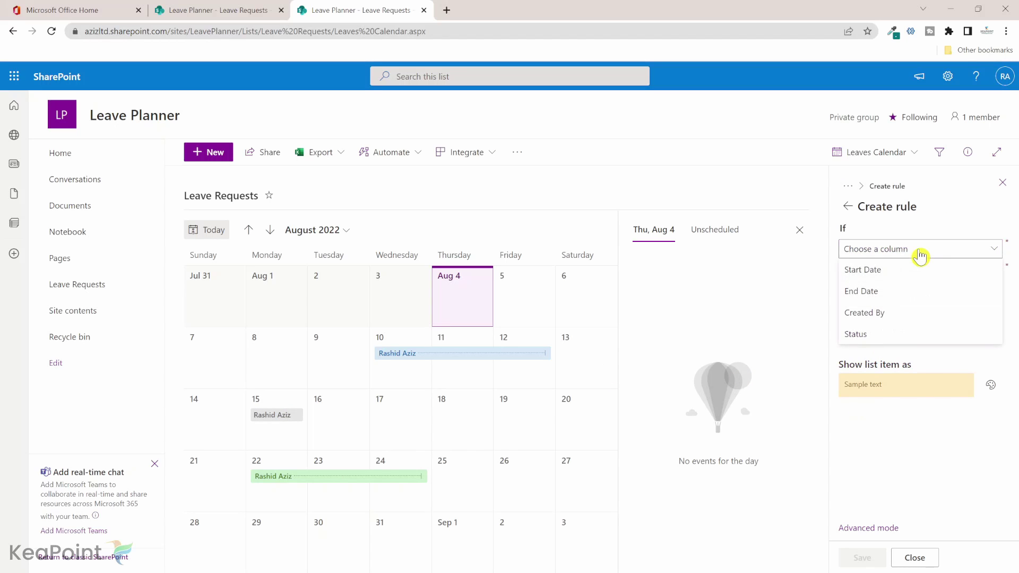
left_click(866, 335)
left_click(882, 273)
left_click(885, 295)
left_click(889, 296)
left_click(876, 365)
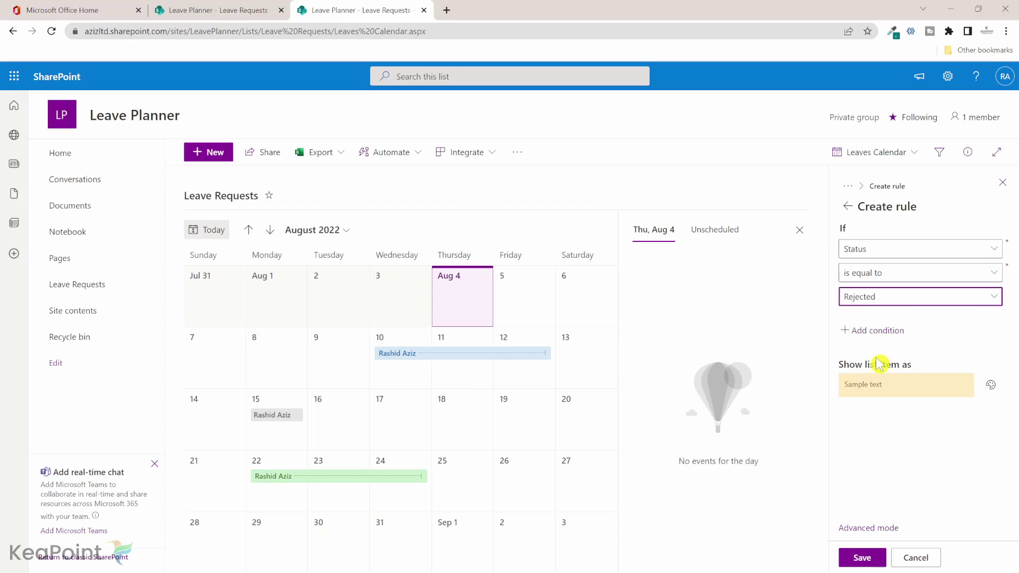
left_click(990, 388)
left_click(874, 412)
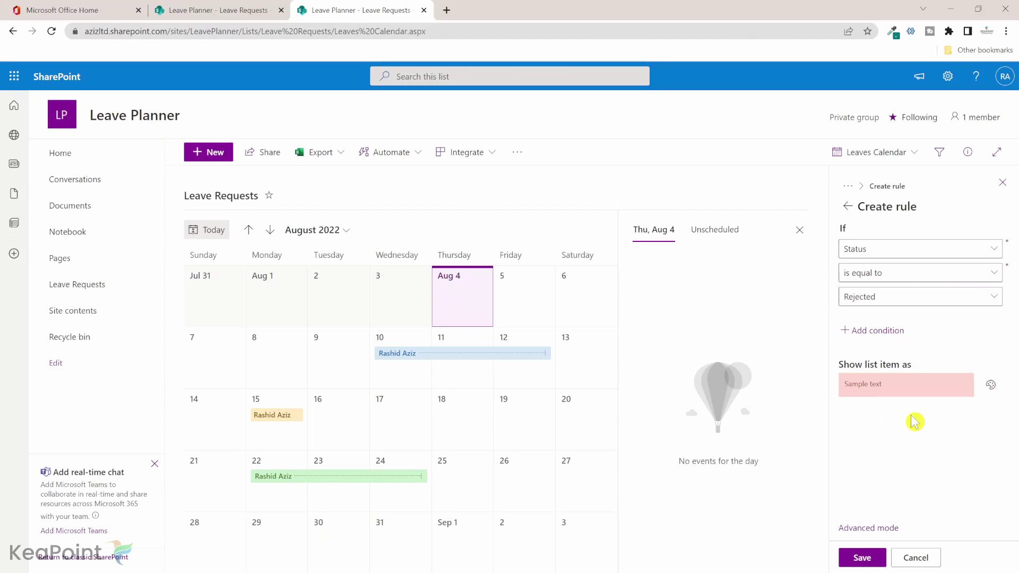
left_click(863, 559)
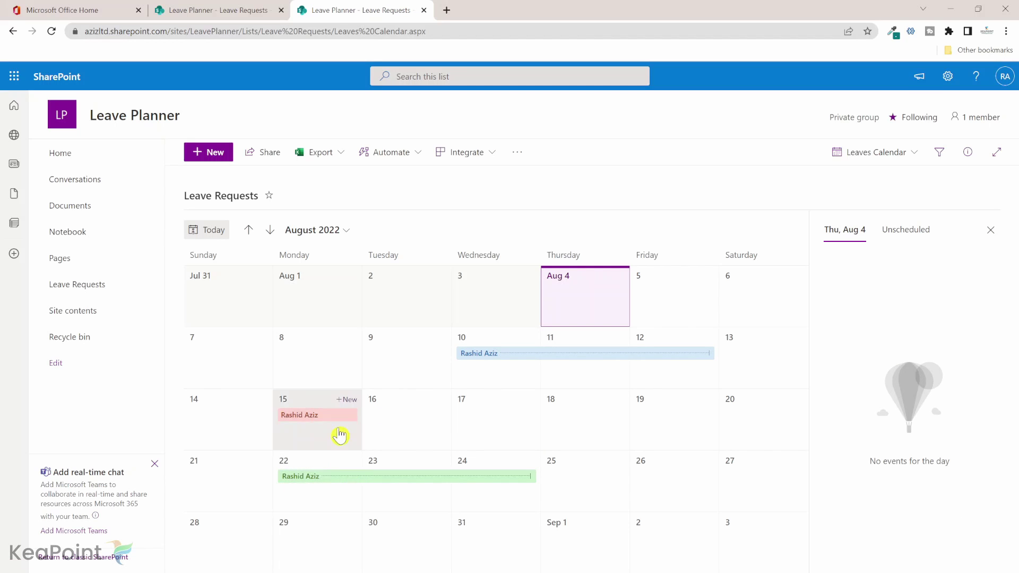
Step: Select the Aug 10–12 leave, view Aug 10 events in the side pane, then close the pane
mouse_move(512, 356)
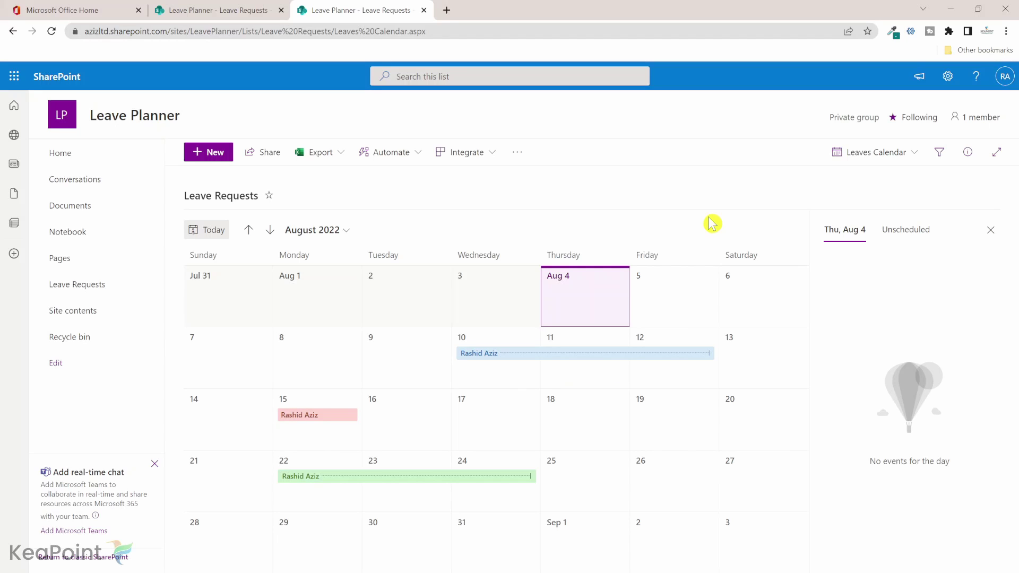
mouse_move(416, 405)
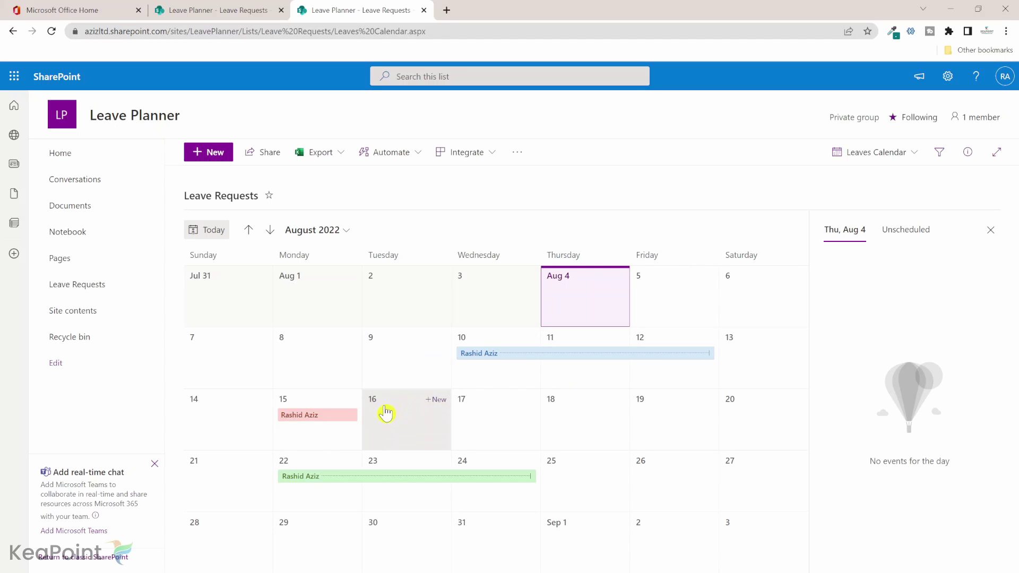
mouse_move(349, 421)
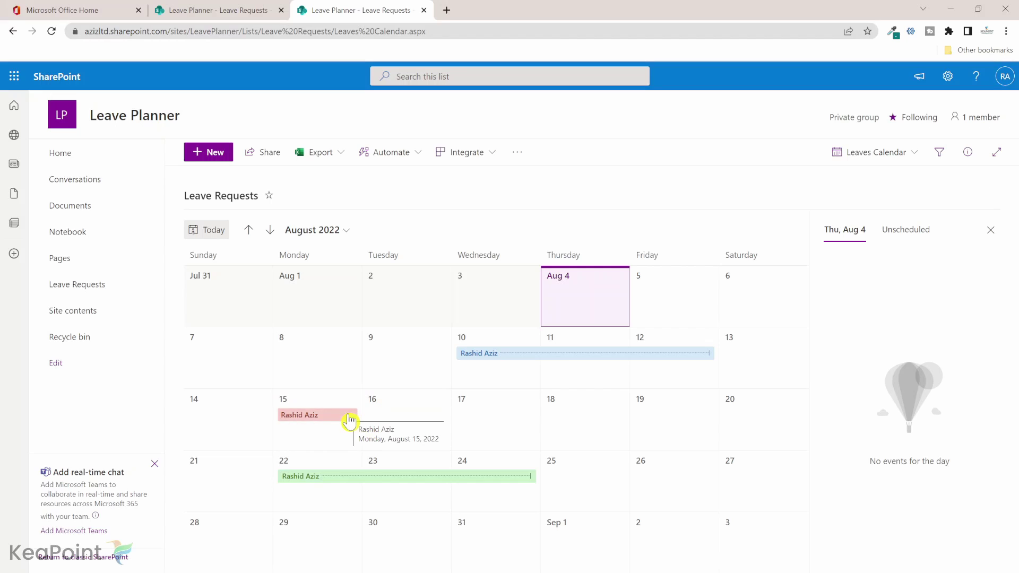
left_click(499, 364)
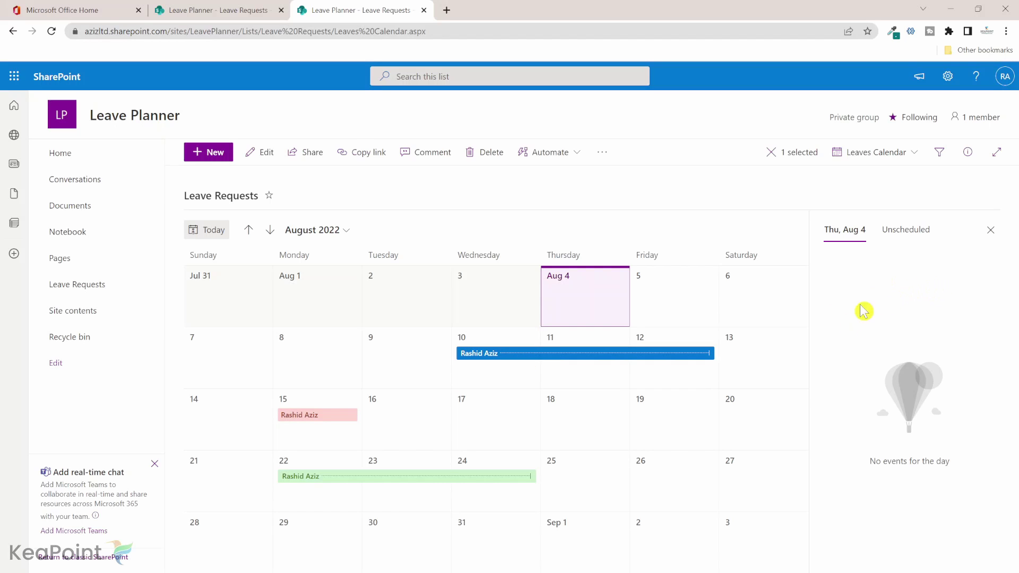
left_click(501, 379)
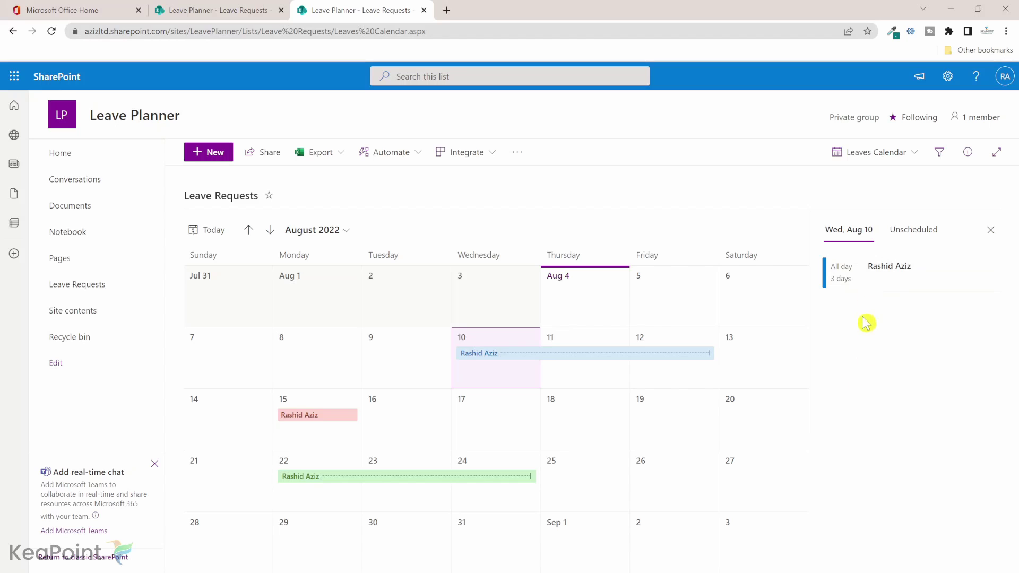
left_click(584, 414)
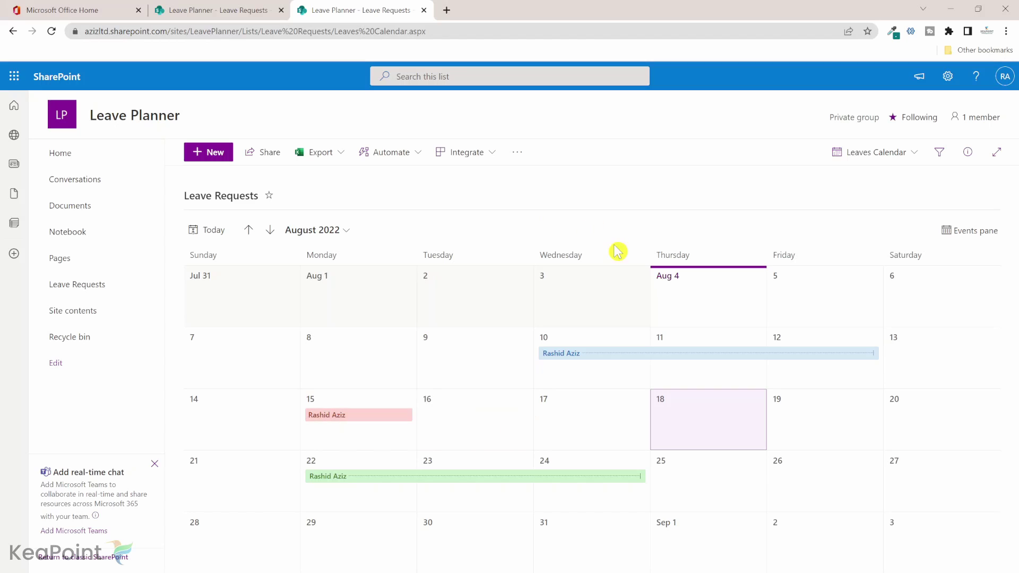
Step: Cancel the quick view editor and open the Leaves Calendar view's full settings from List settings
left_click(914, 154)
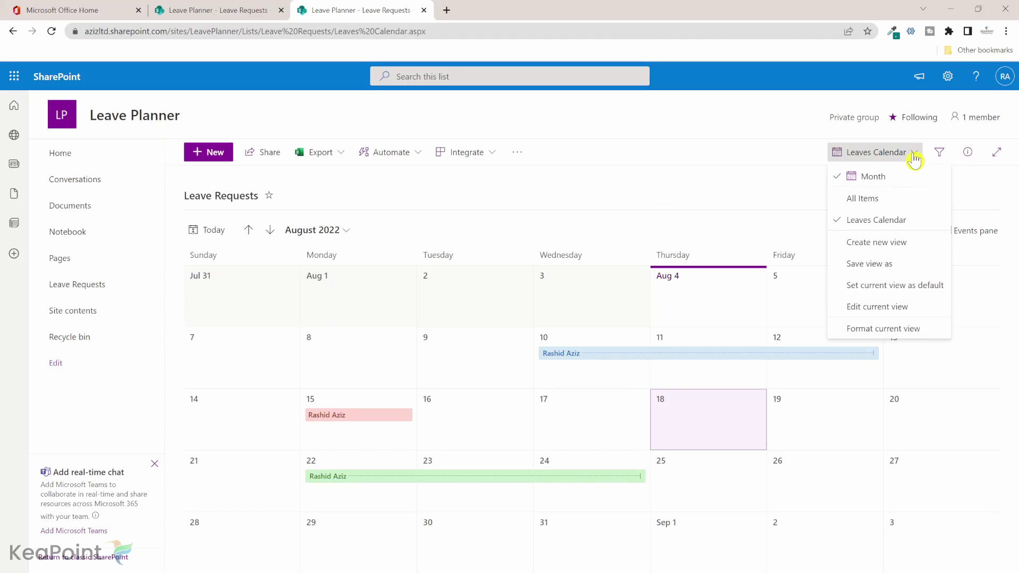
left_click(903, 311)
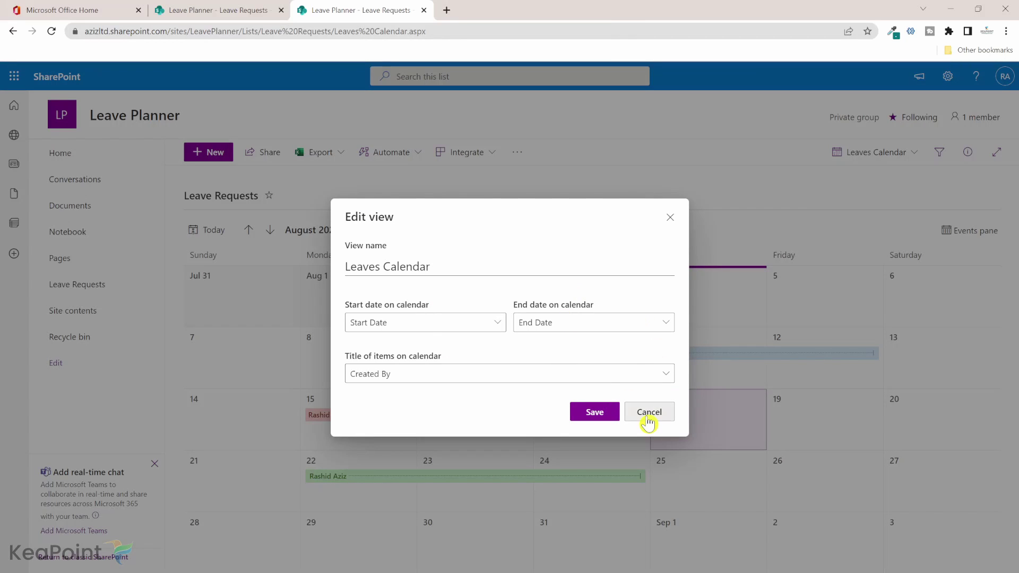
left_click(648, 420)
left_click(950, 80)
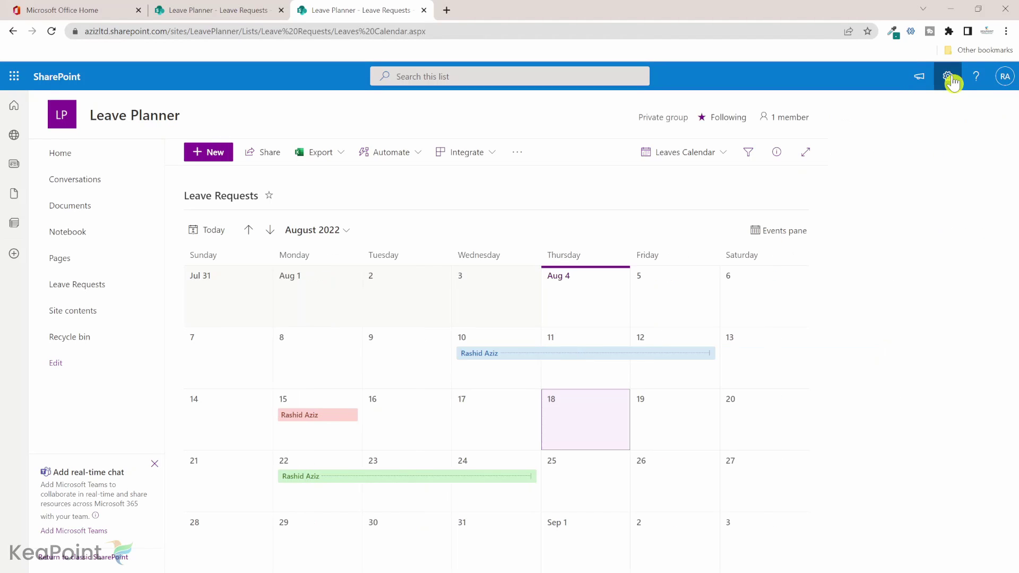
left_click(871, 203)
scroll(189, 528, "down", 2)
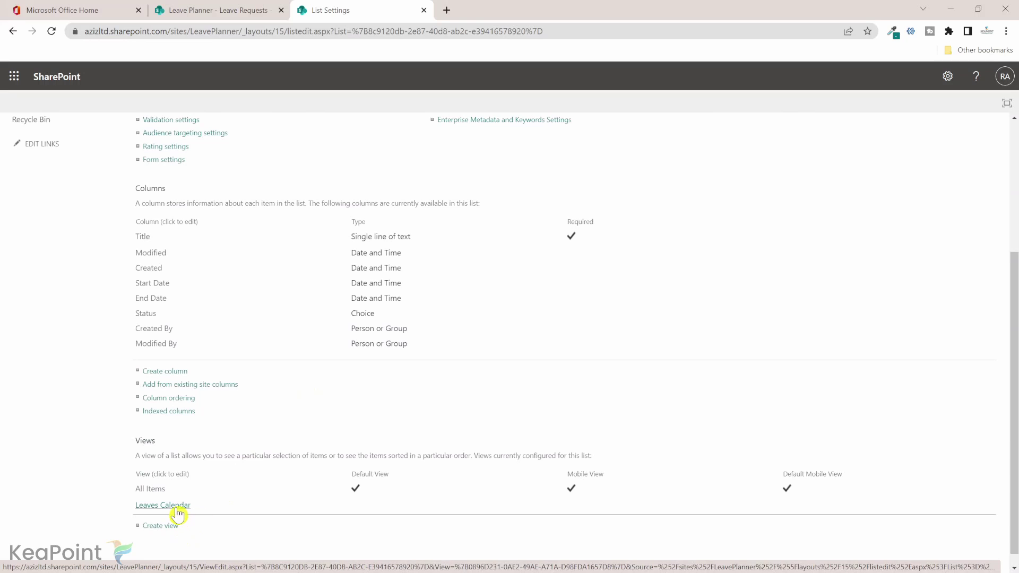
left_click(175, 506)
Step: Filter the view to show only items where Status is not equal to Rejected, and save
scroll(666, 338, "down", 10)
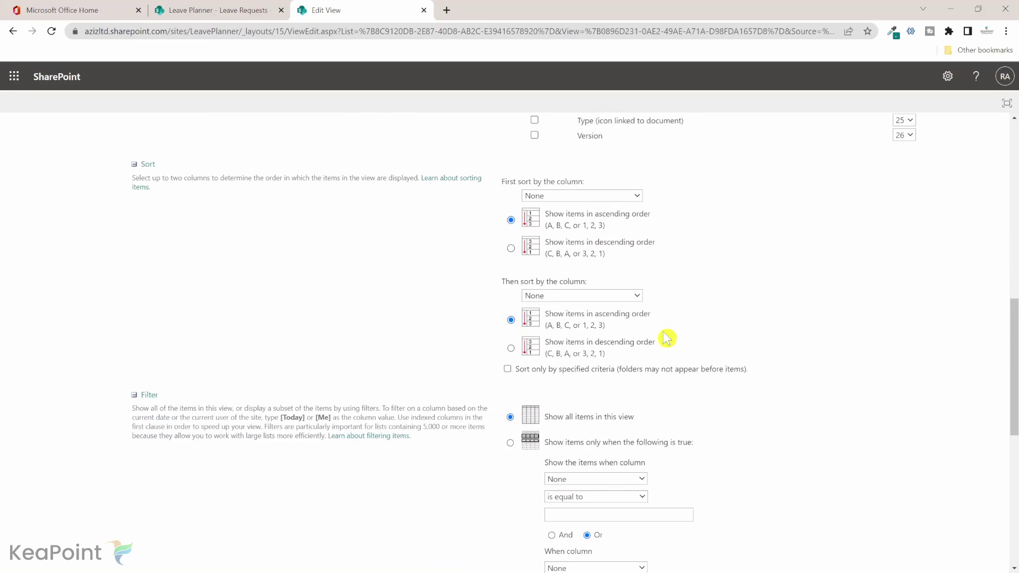
scroll(666, 338, "down", 2)
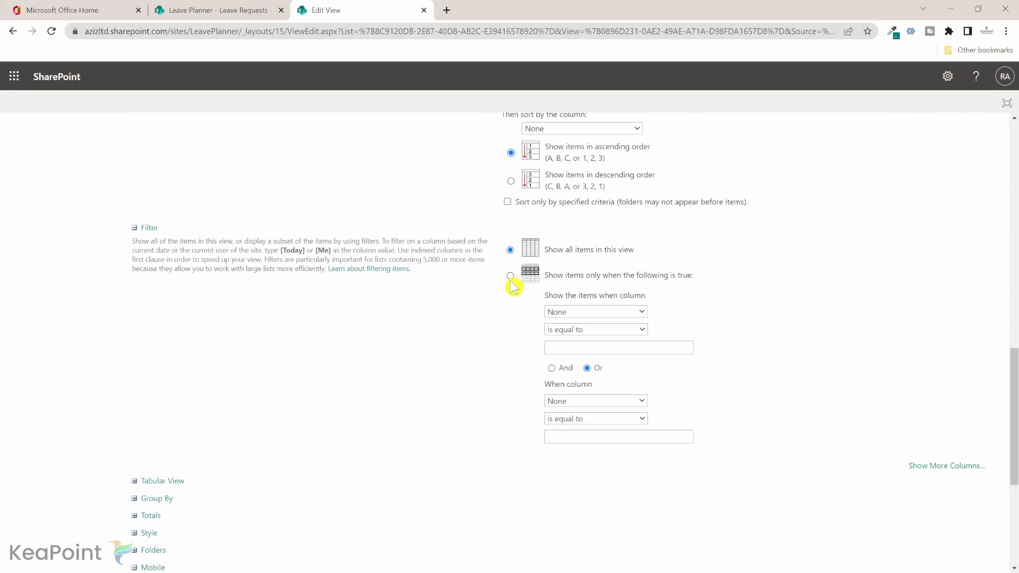
left_click(510, 276)
left_click(610, 312)
left_click(568, 538)
left_click(636, 330)
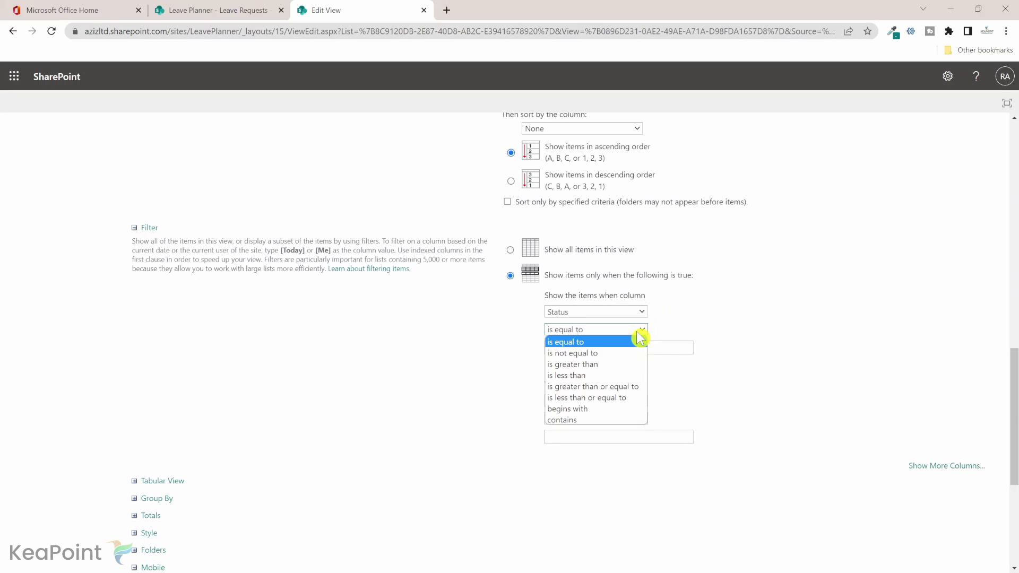
left_click(597, 355)
left_click(615, 346)
type("Rejected")
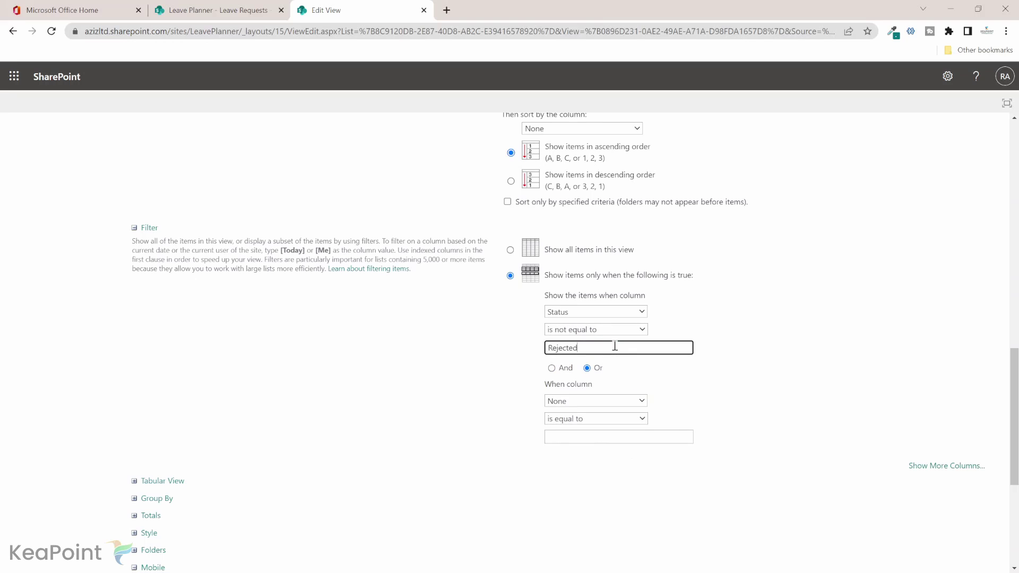
left_click(829, 373)
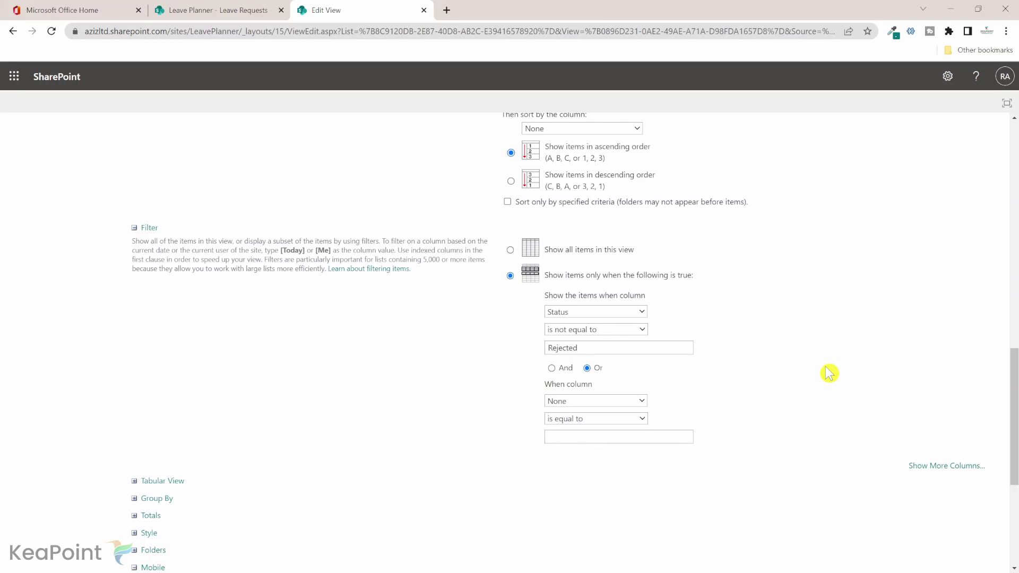
scroll(830, 372, "up", 15)
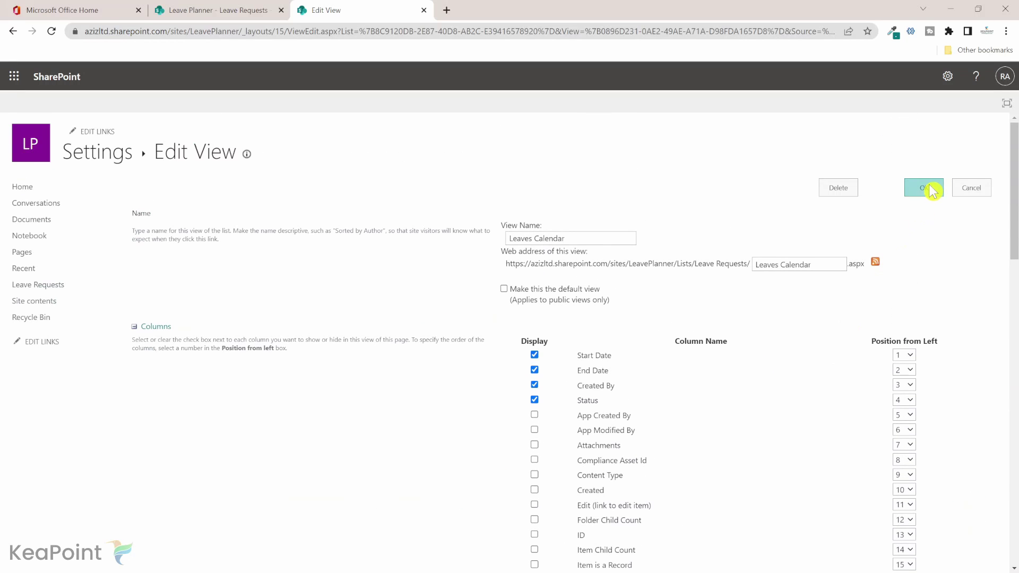
left_click(929, 189)
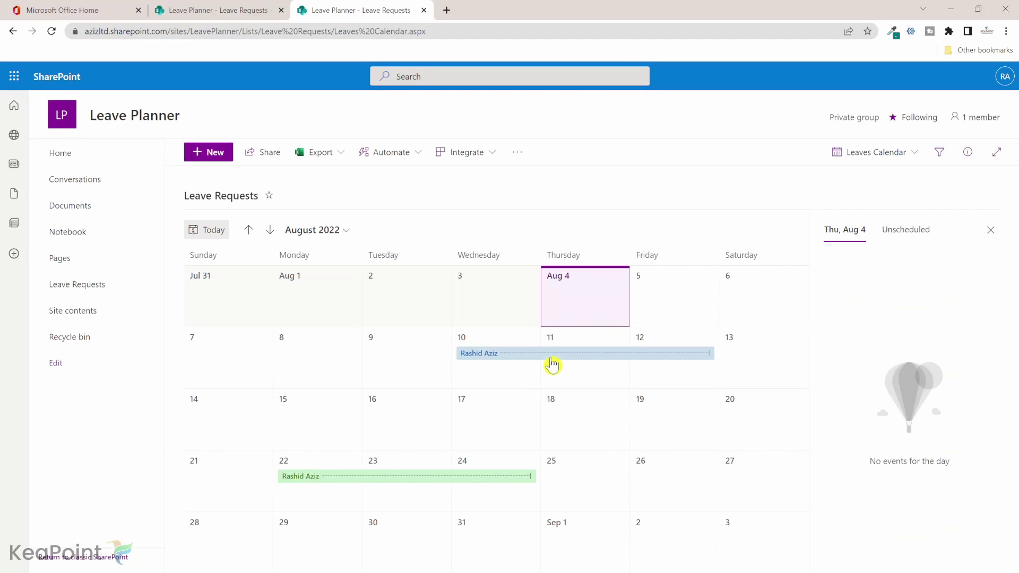
mouse_move(563, 357)
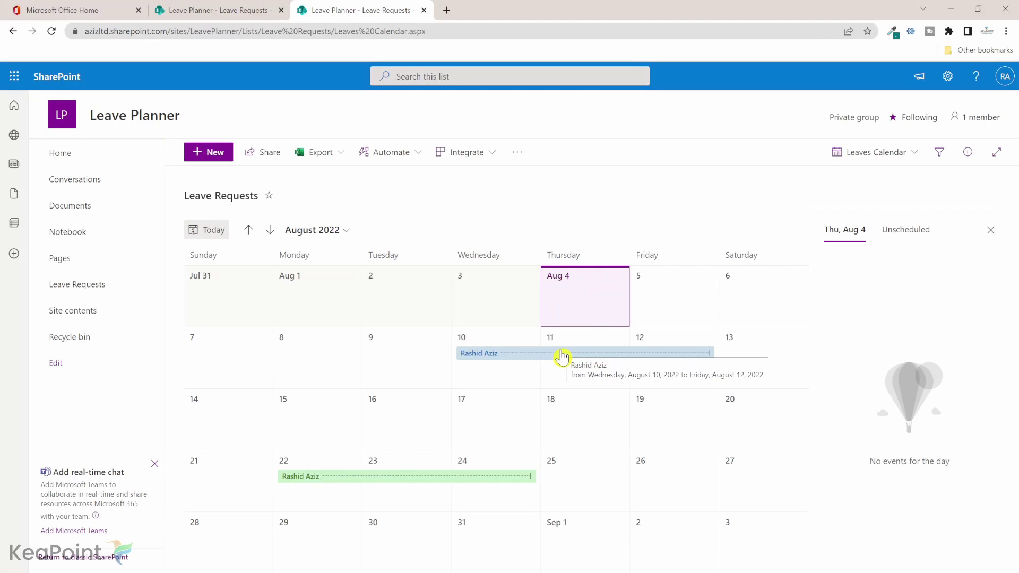